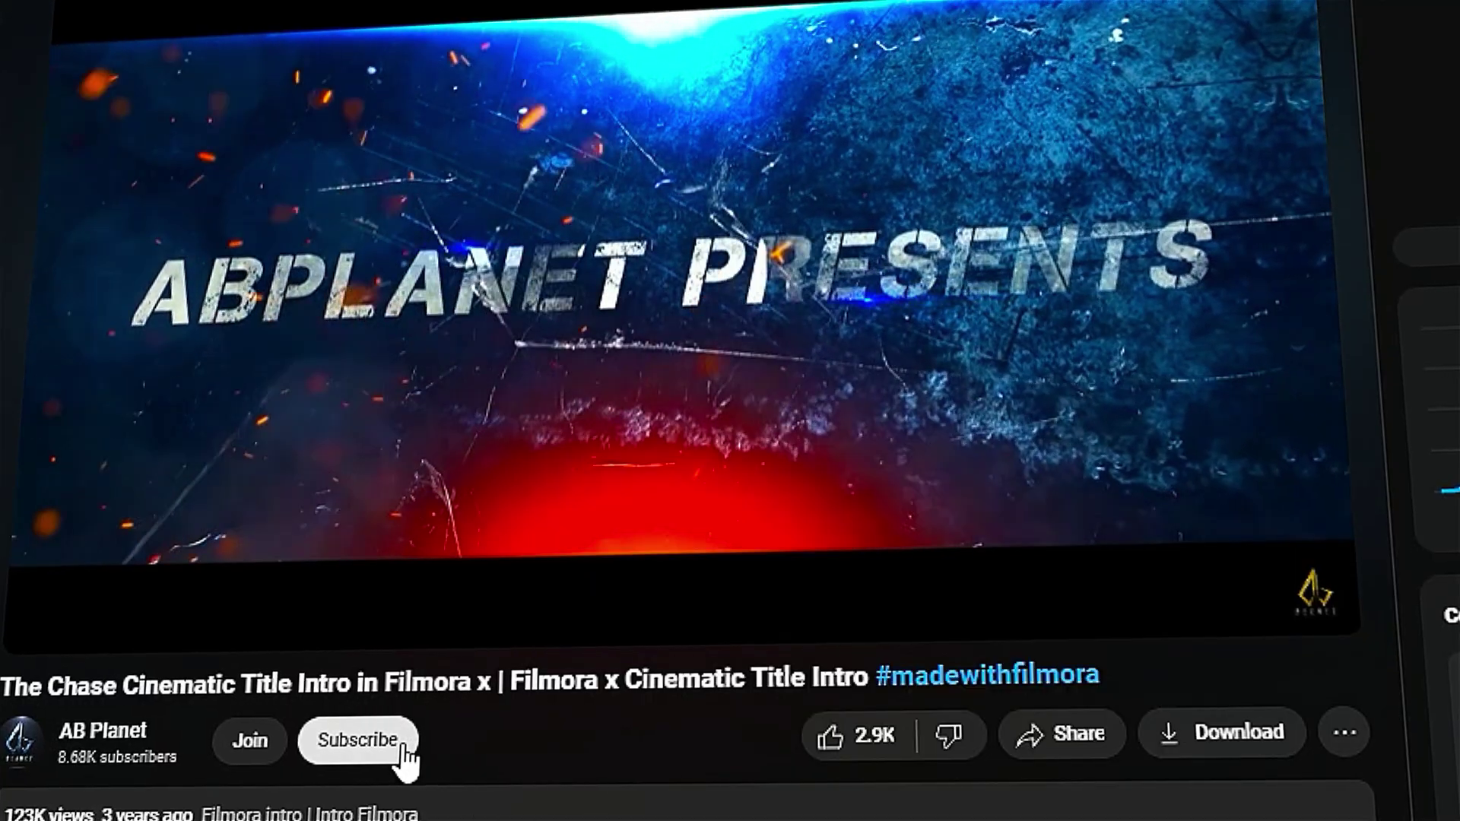
- Subscribe to the YouTube channel of the cinematic title video
click(401, 753)
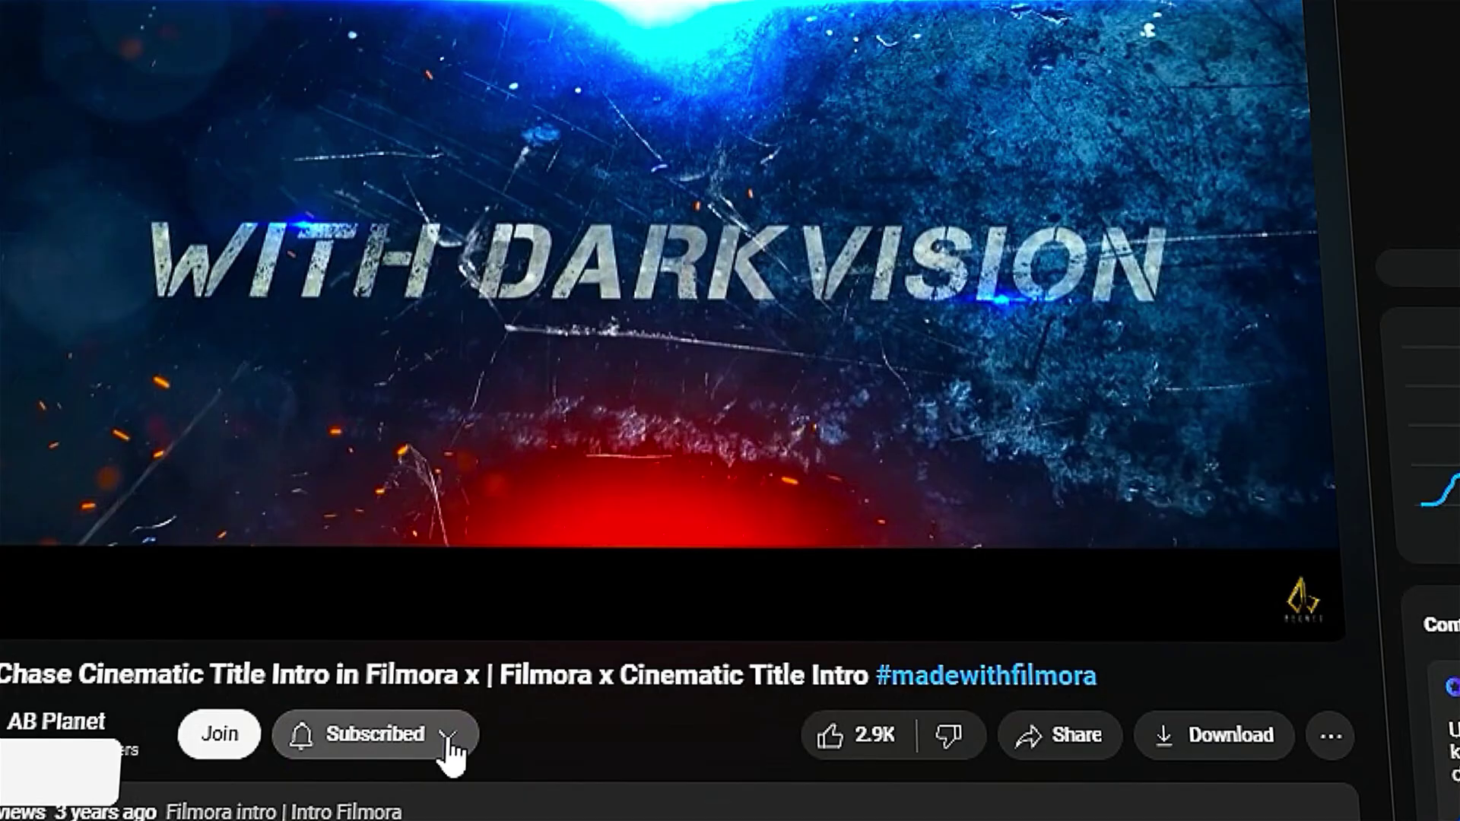
- Set the subscribed channel's bell notifications to All
click(449, 745)
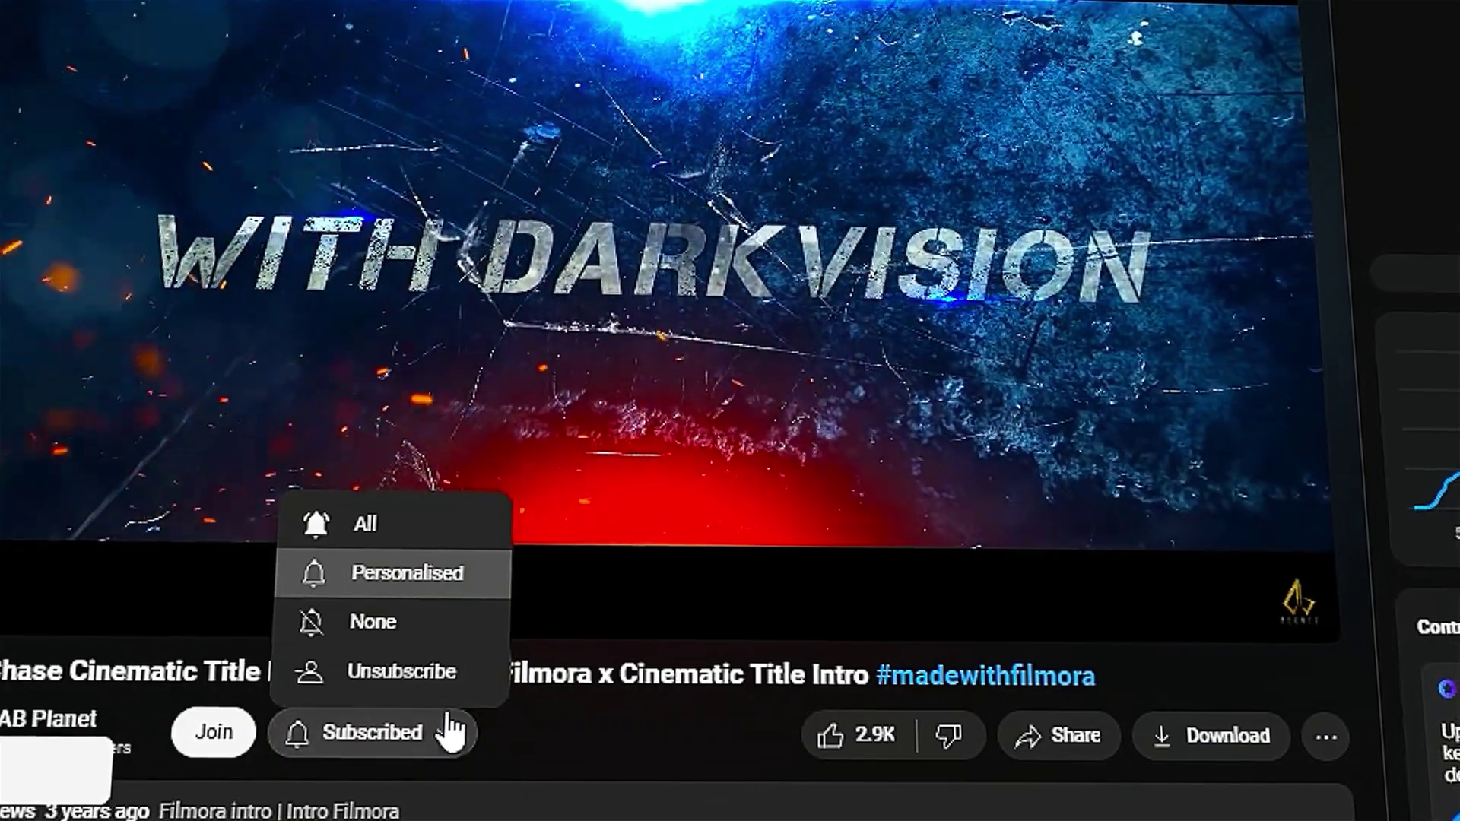
click(479, 525)
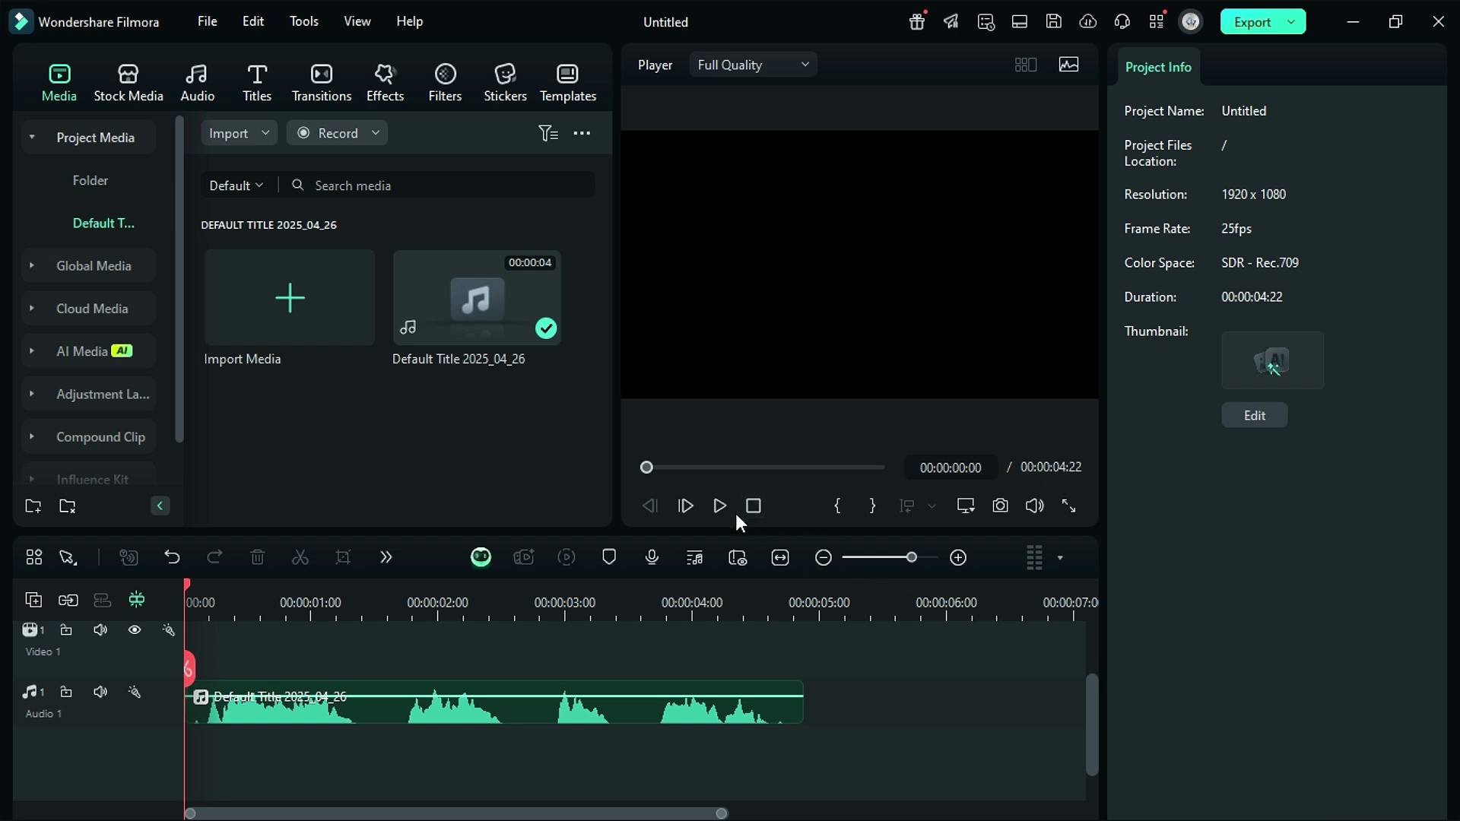
- Play the 'Default Title 2025_04_26' audio clip, then run Smart Edit Tool > Silence Detection on it
click(728, 509)
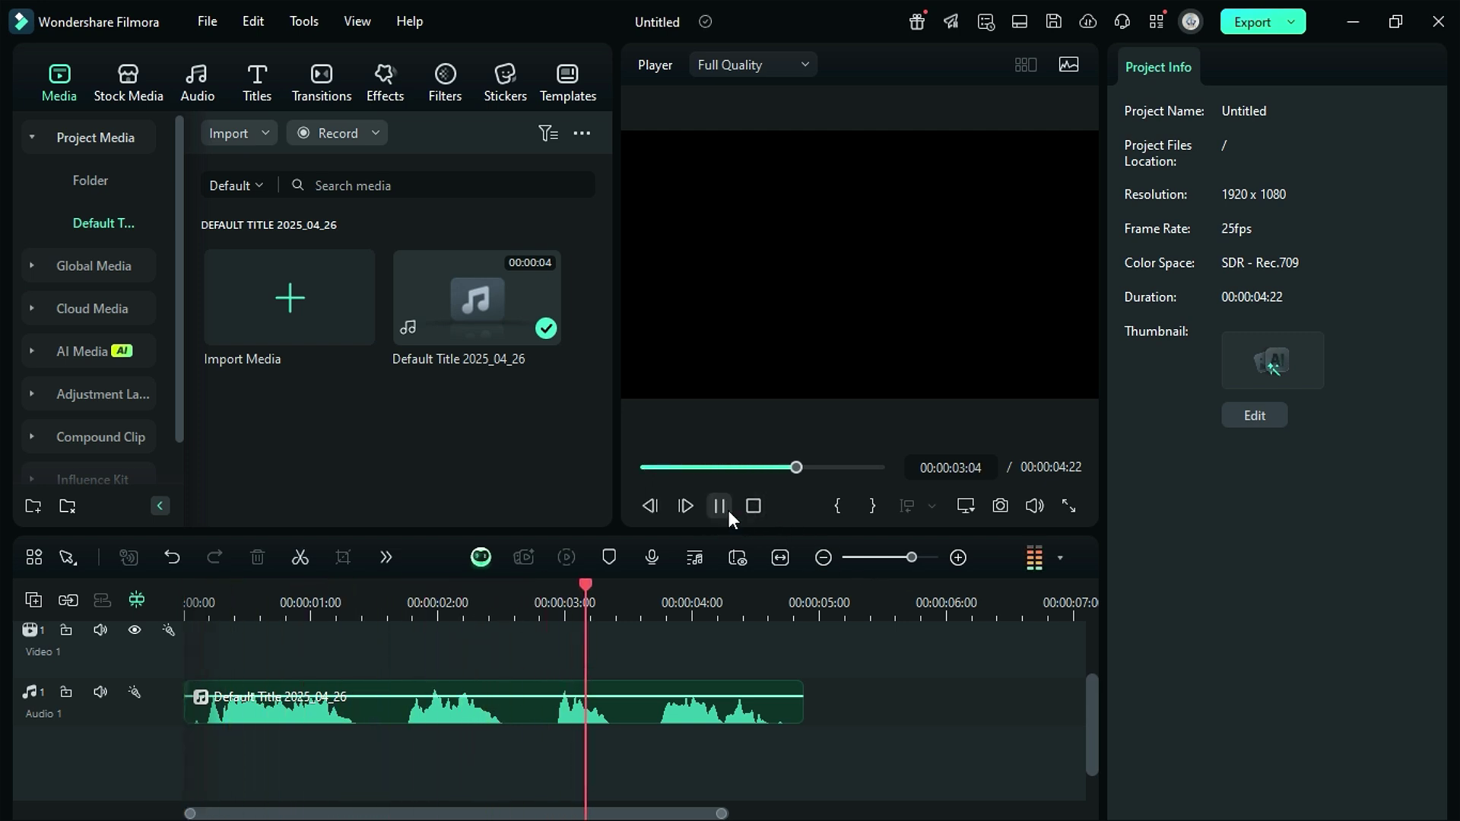
click(639, 708)
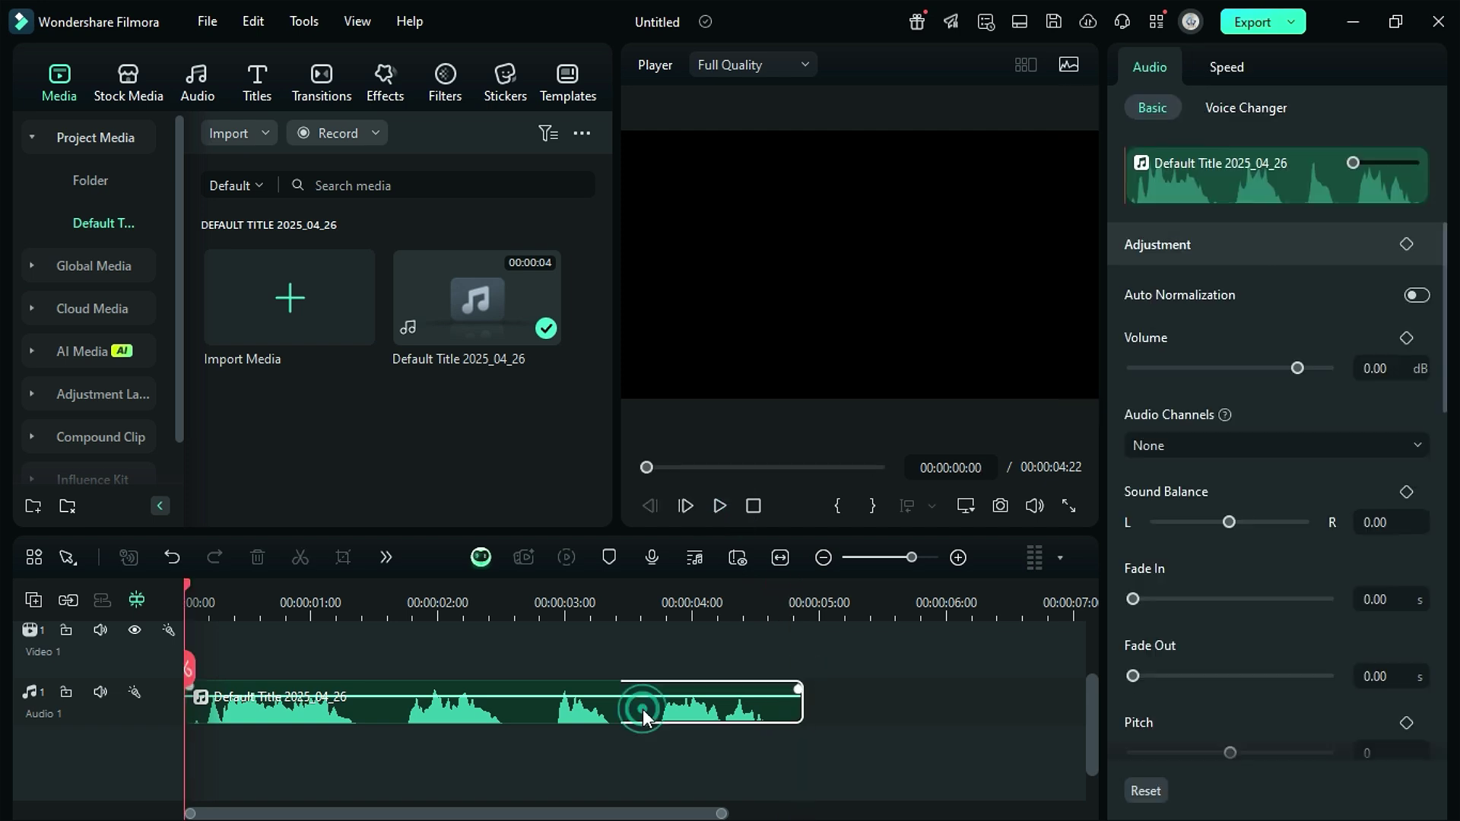
right_click(642, 711)
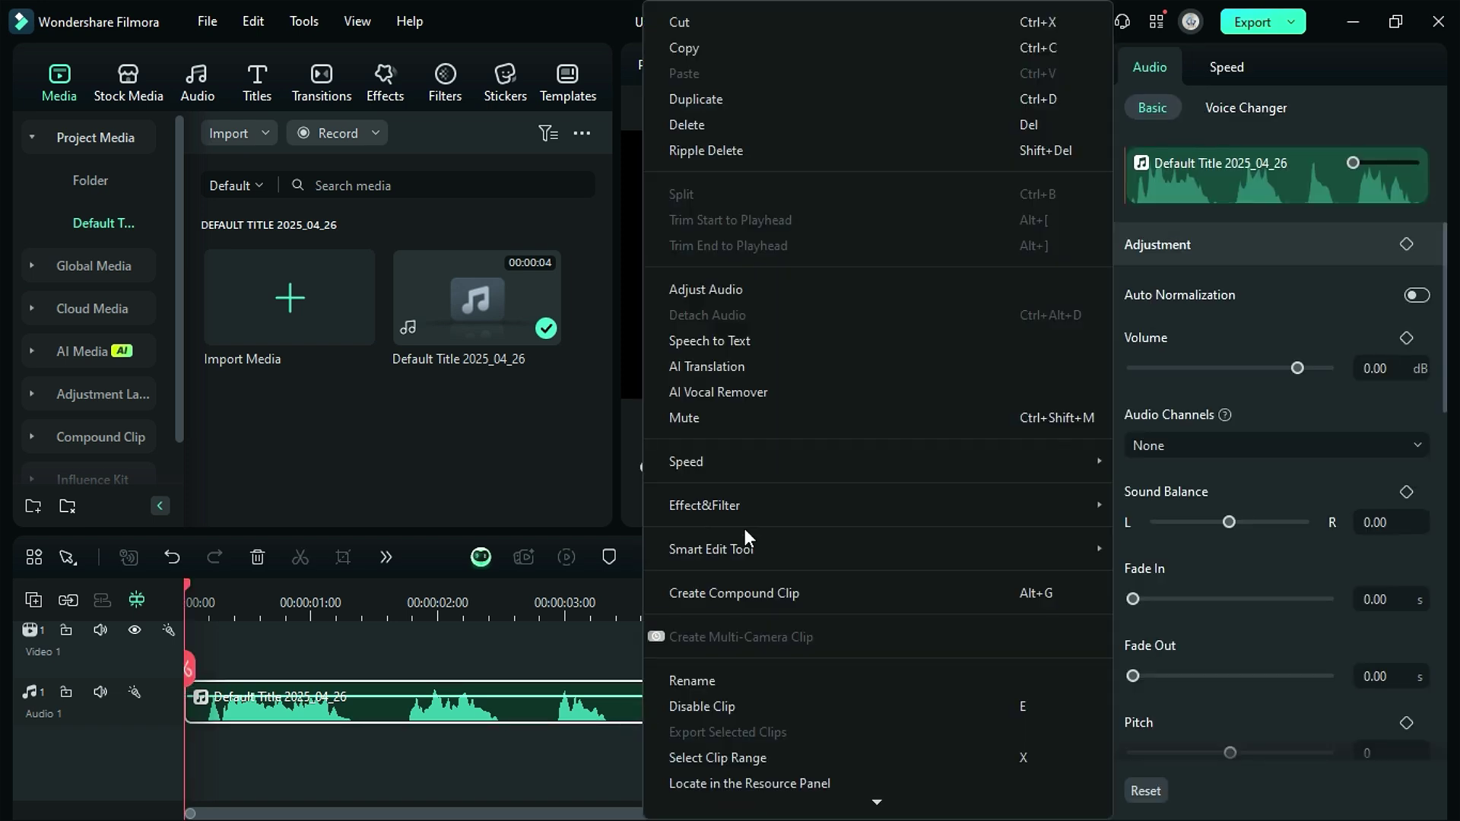
mouse_move(923, 540)
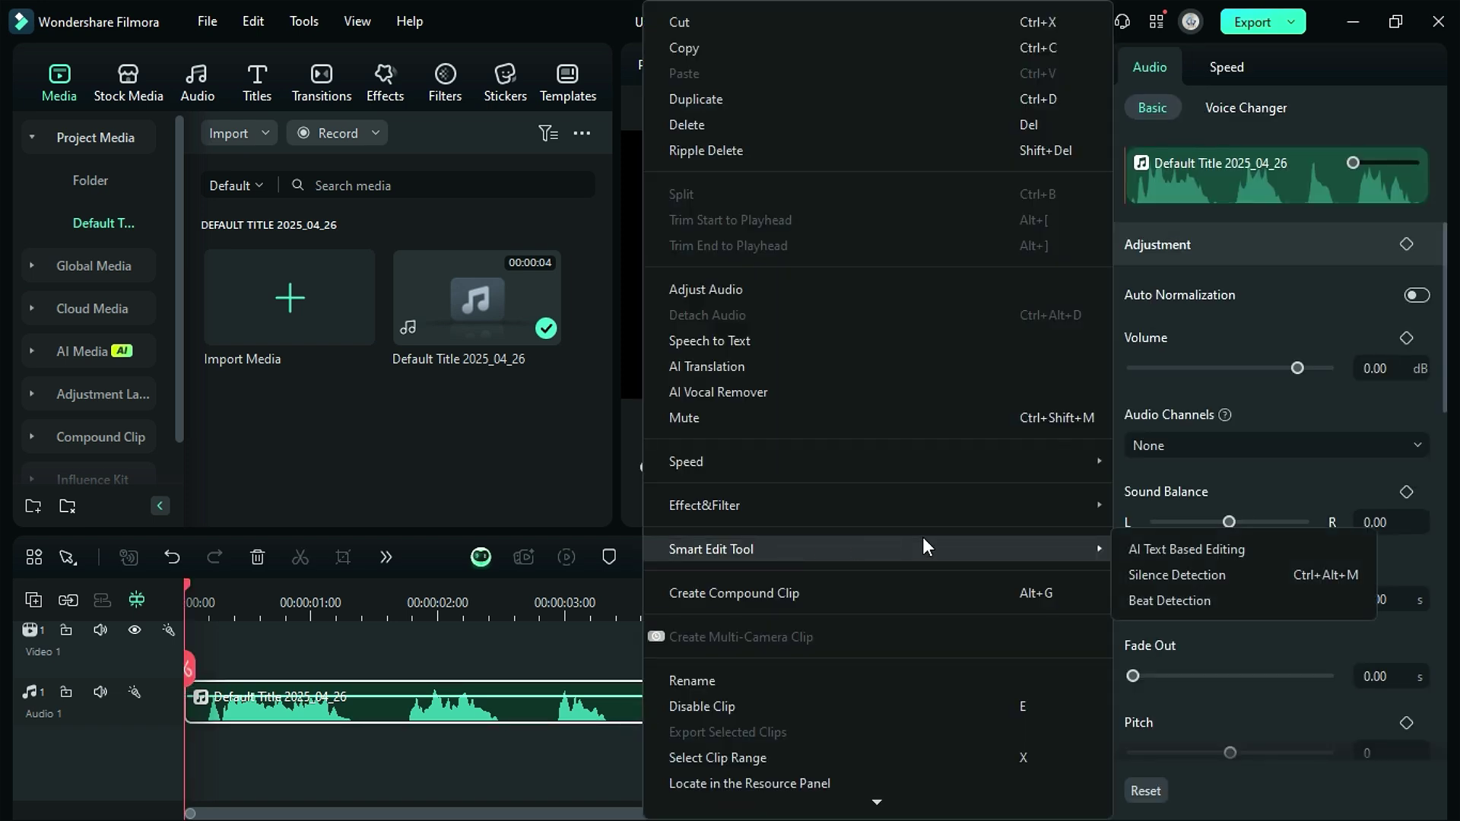
click(1168, 575)
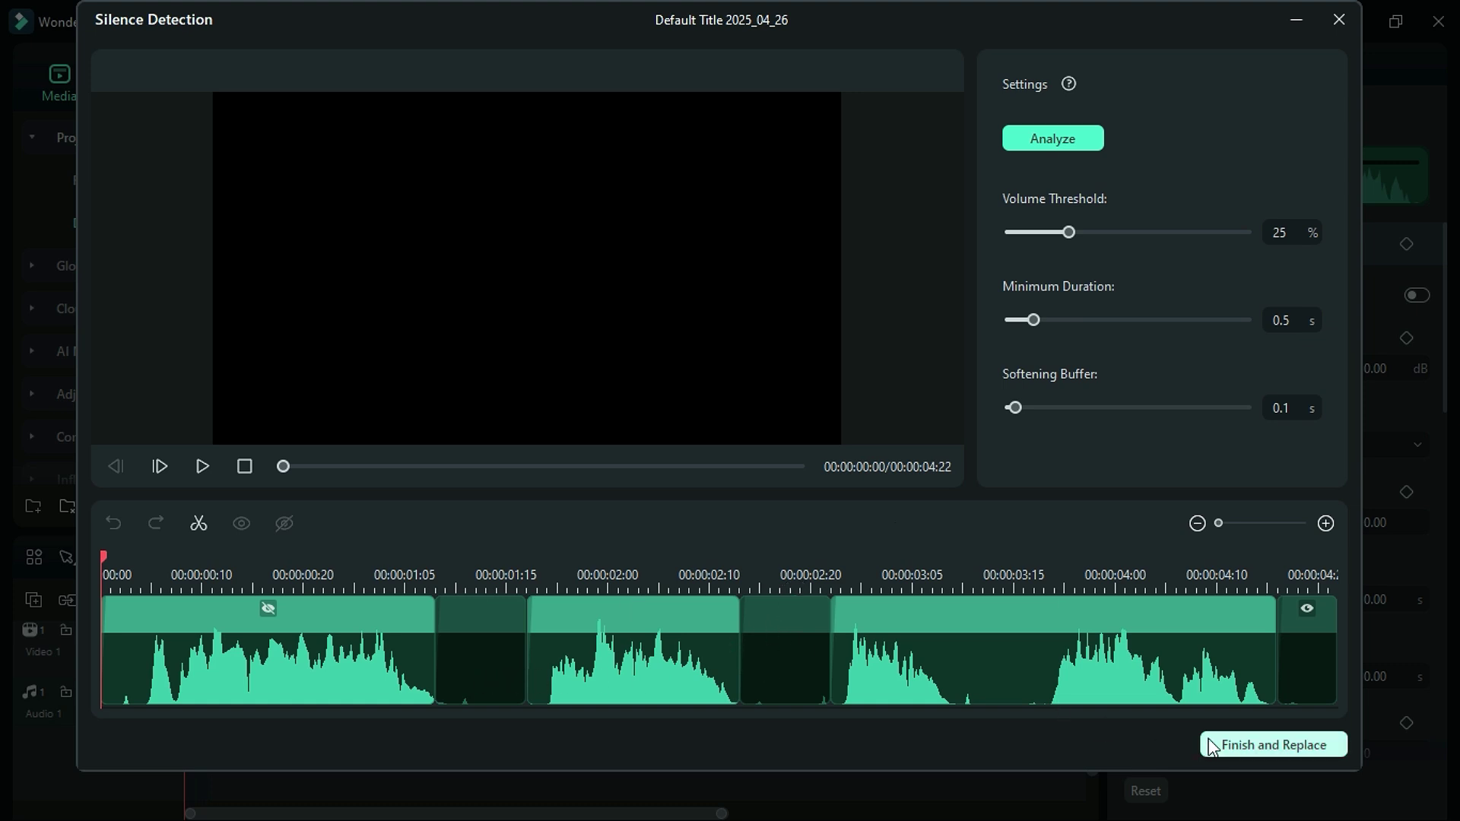
- Replace the clip with its silence-free pieces and play back the trimmed audio
click(1240, 747)
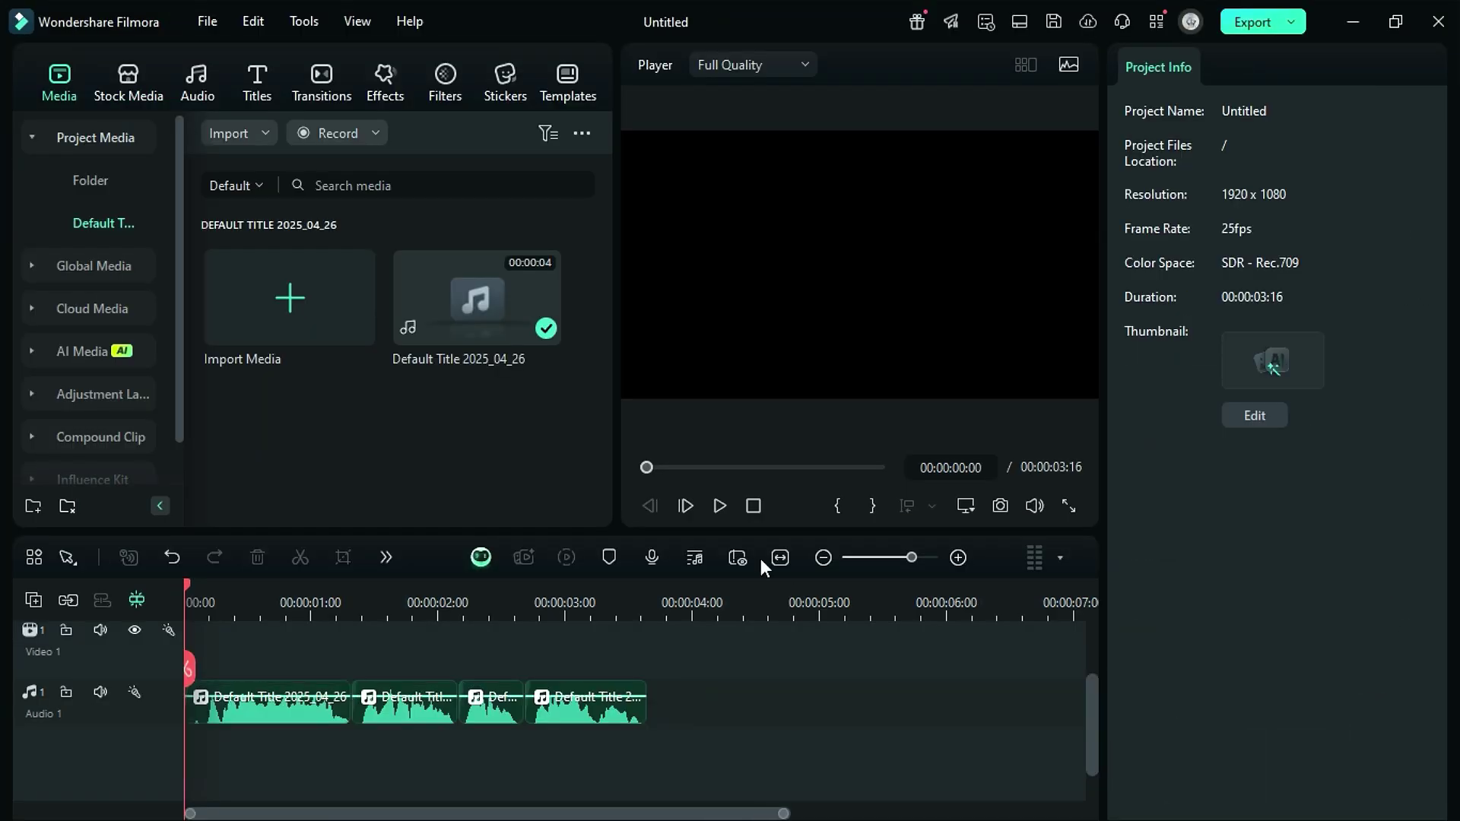
click(728, 513)
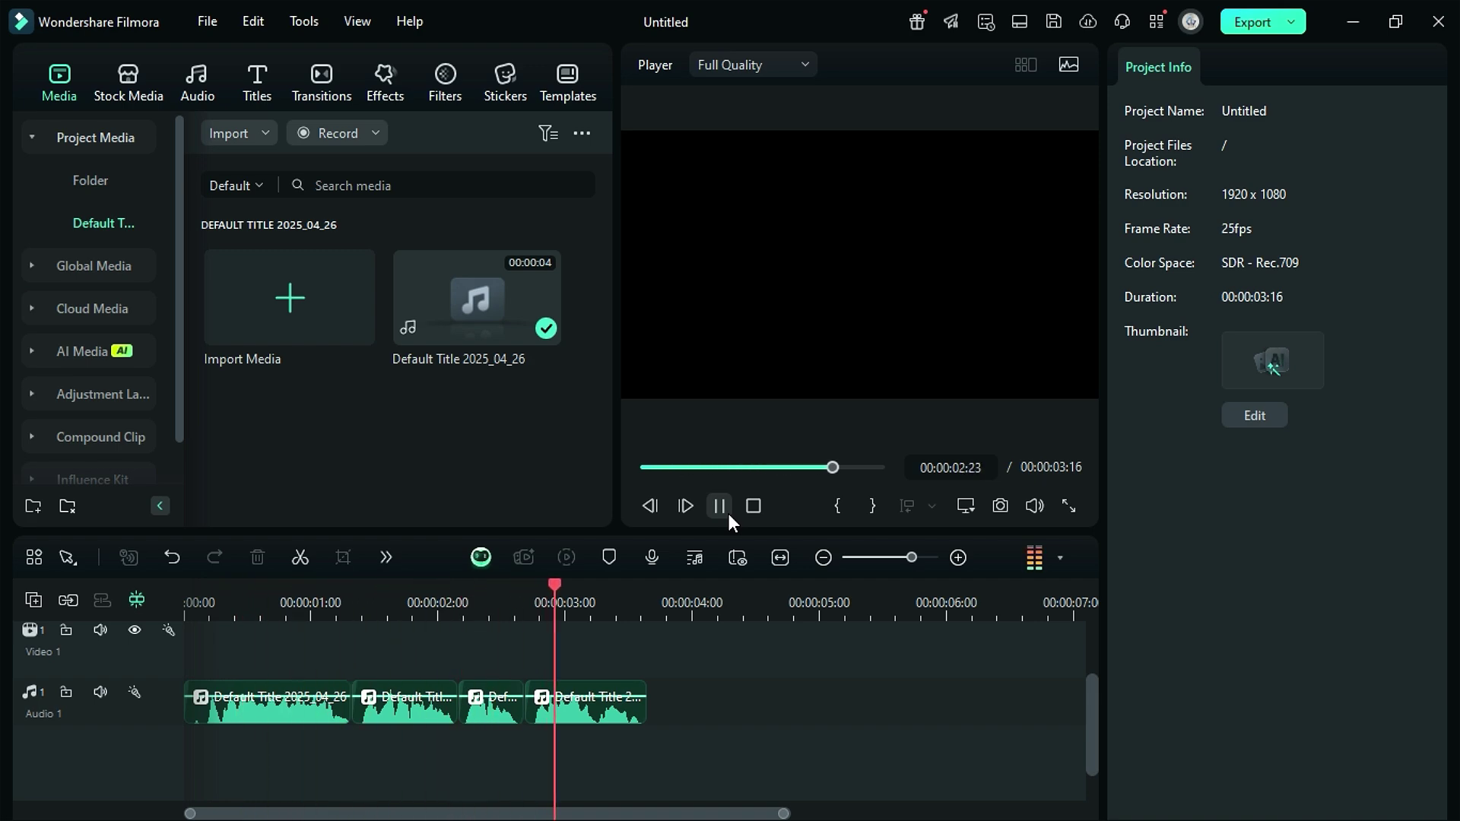
click(728, 513)
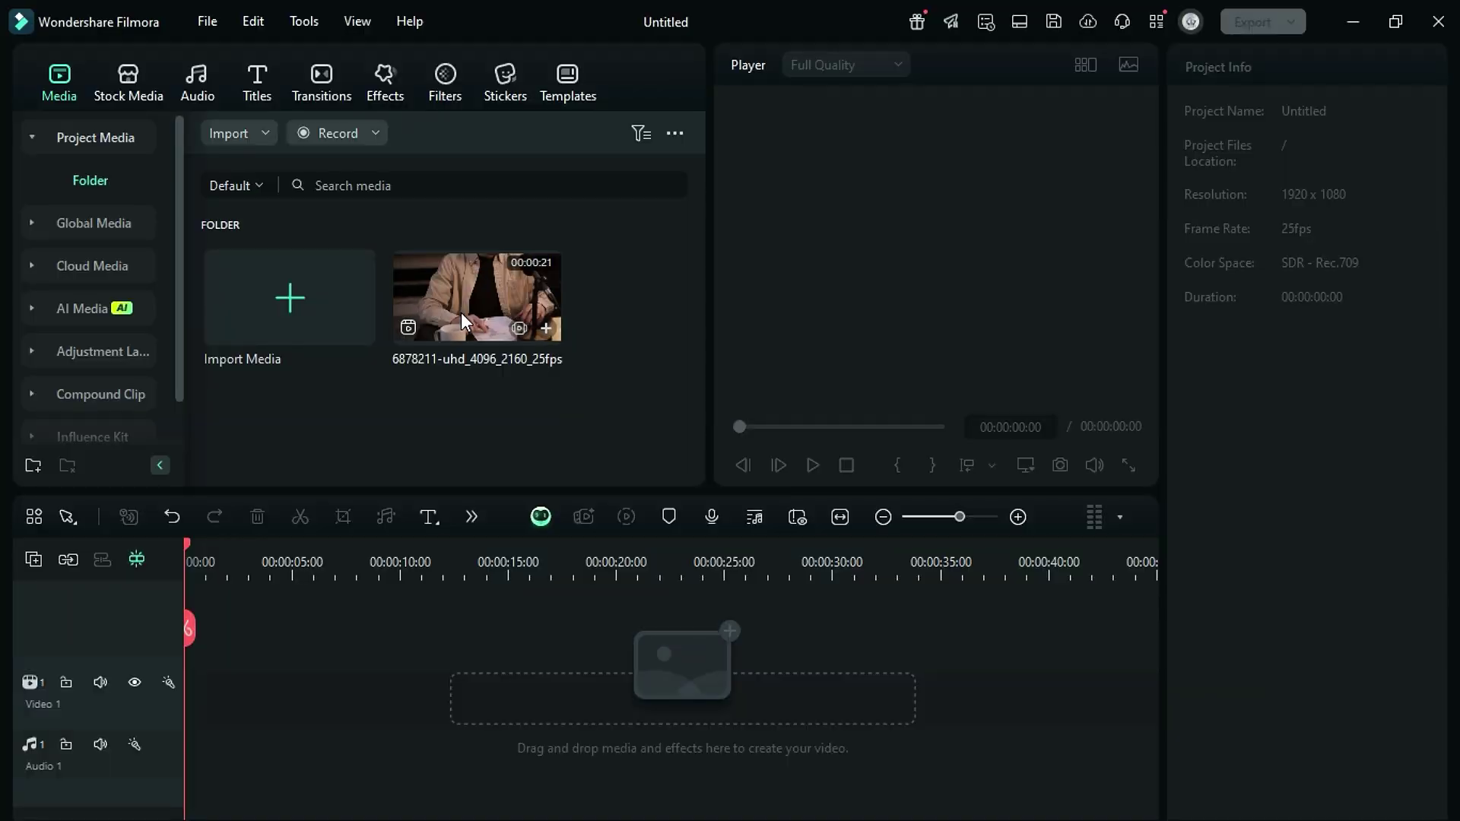
- Auto Reframe the desk video to 9:16 with Auto motion speed, analyze it, and add it to the timeline
double_click(458, 313)
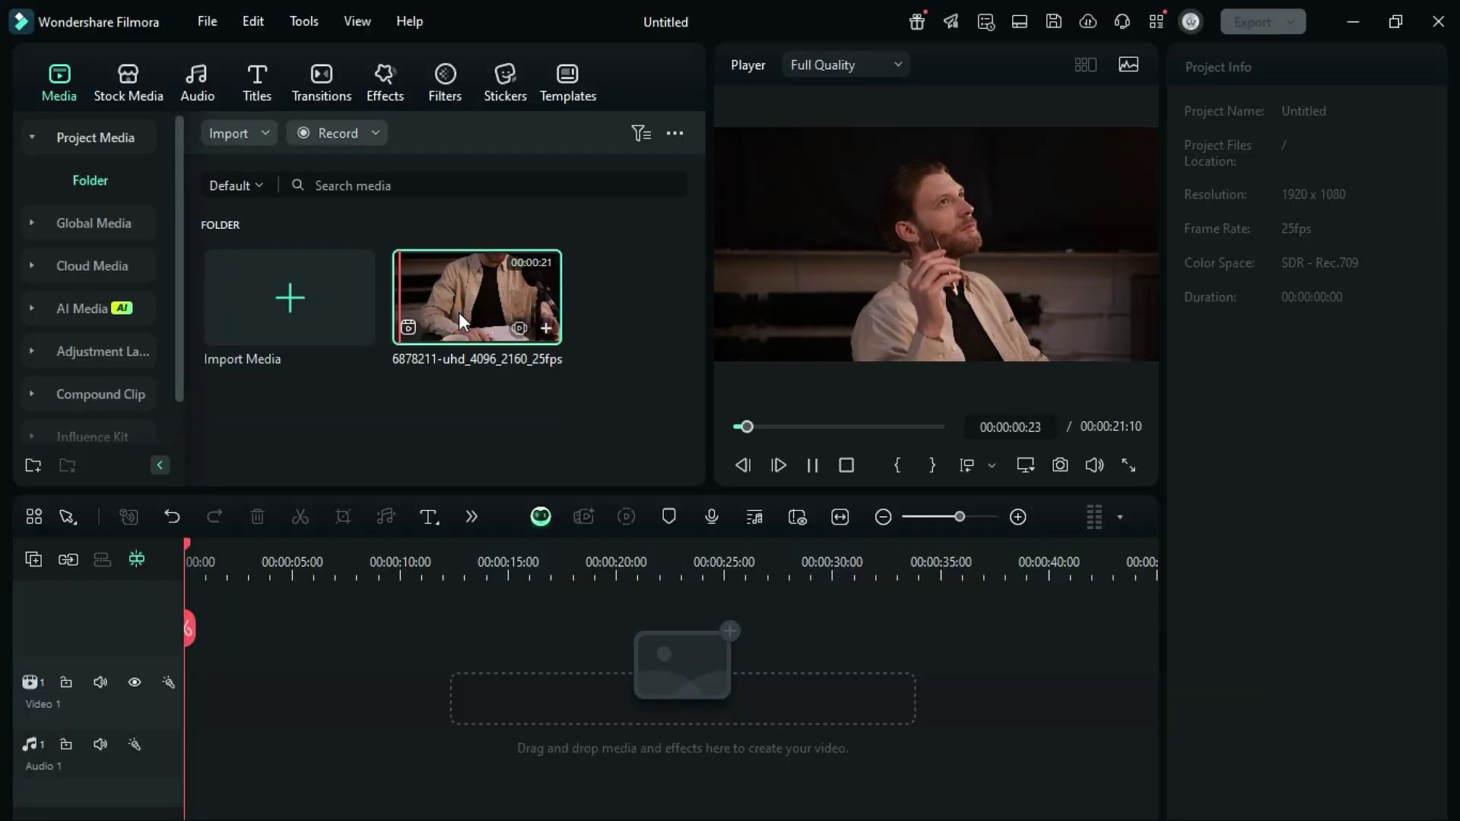
right_click(459, 313)
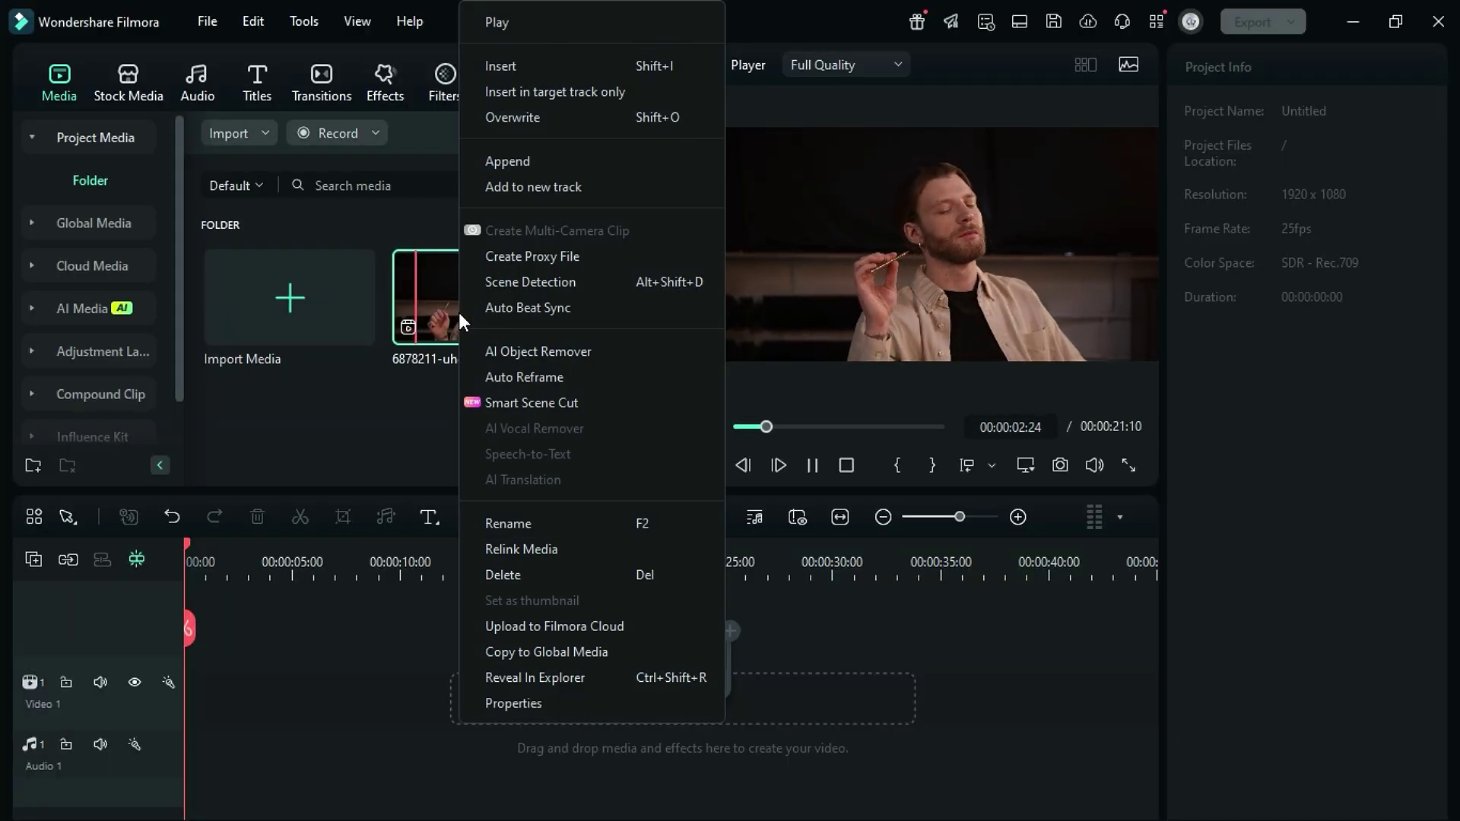
click(623, 379)
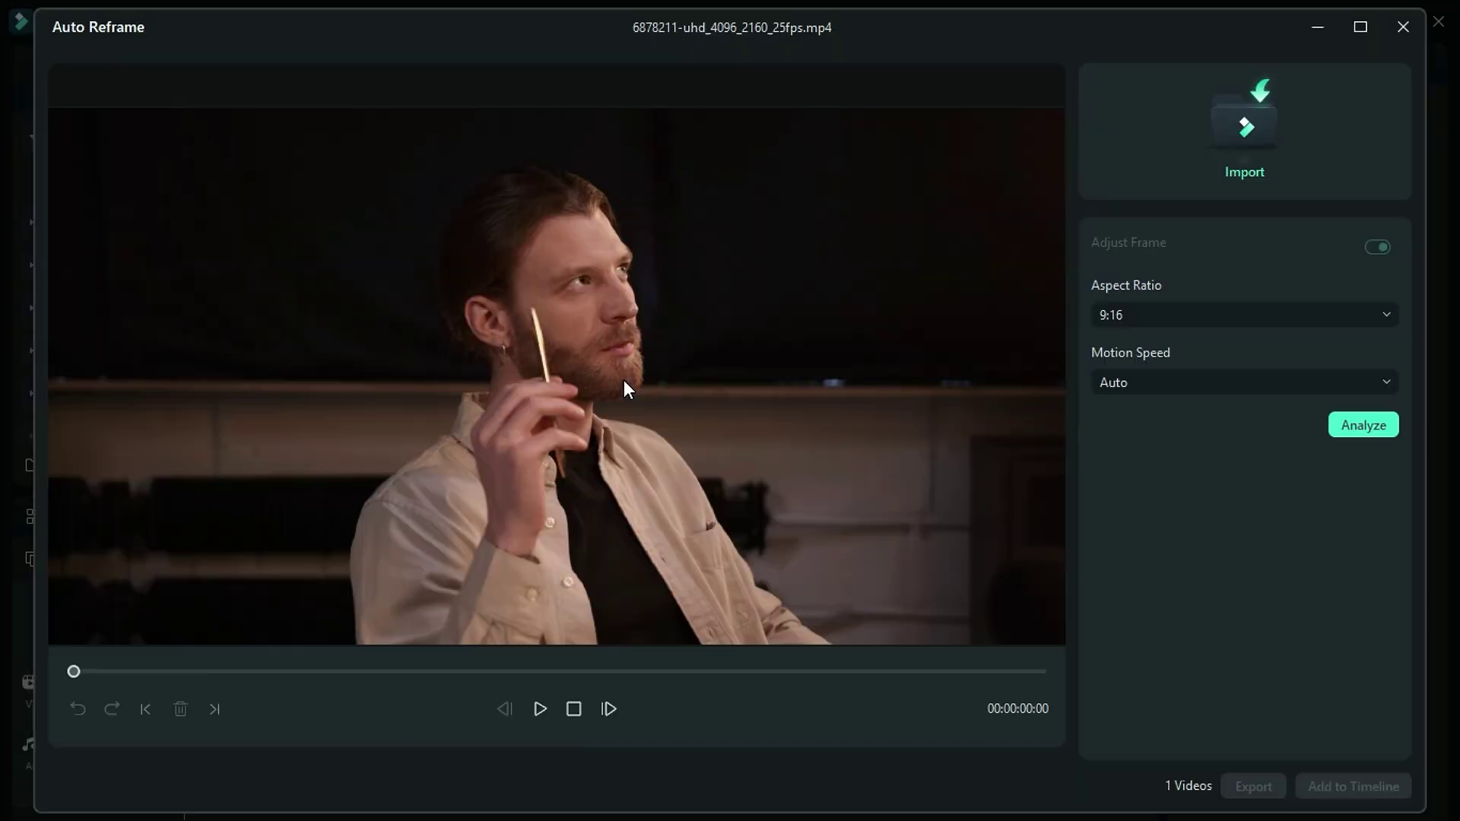
click(1389, 313)
click(1198, 358)
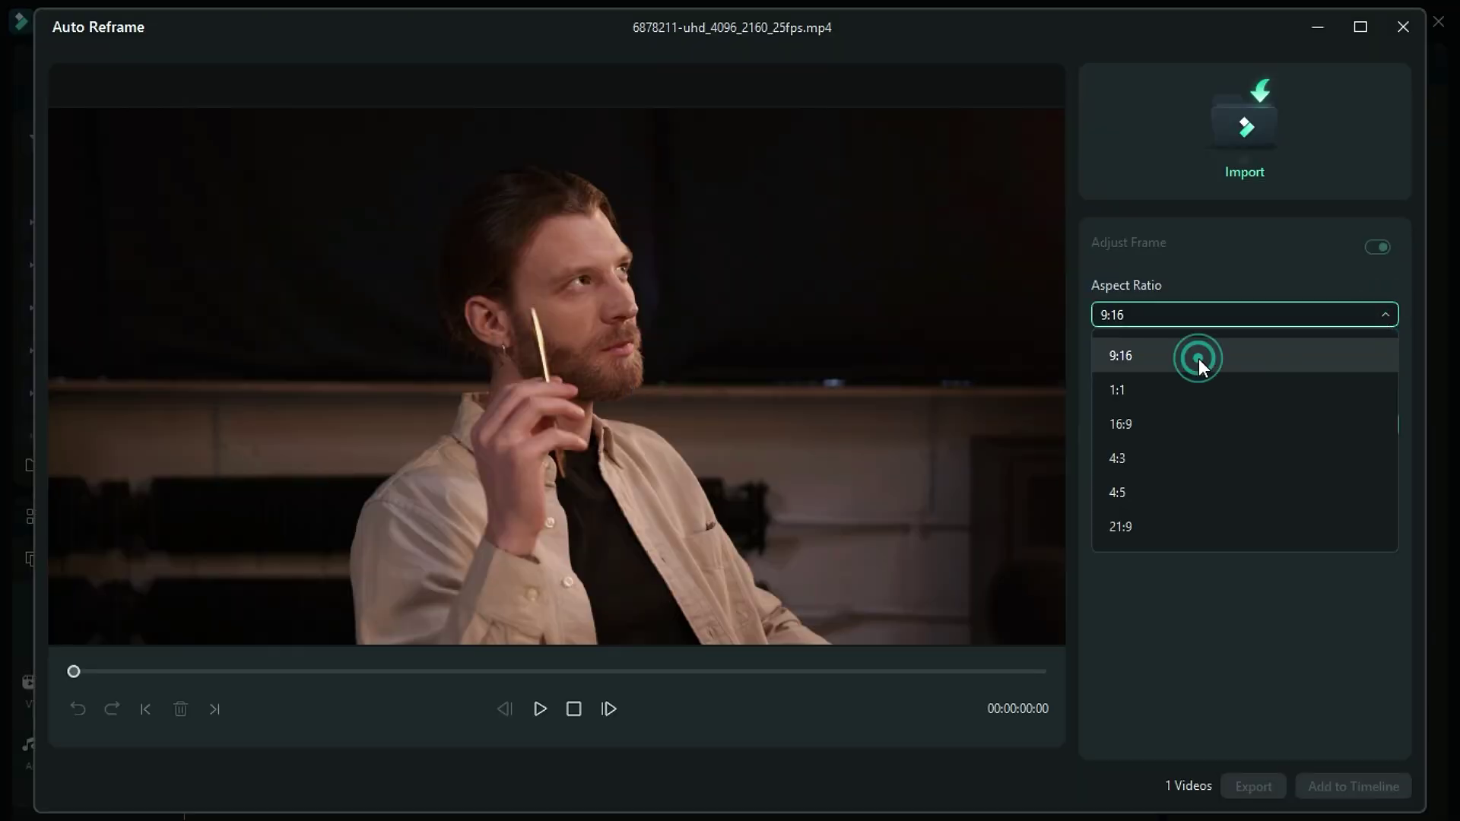
click(1386, 383)
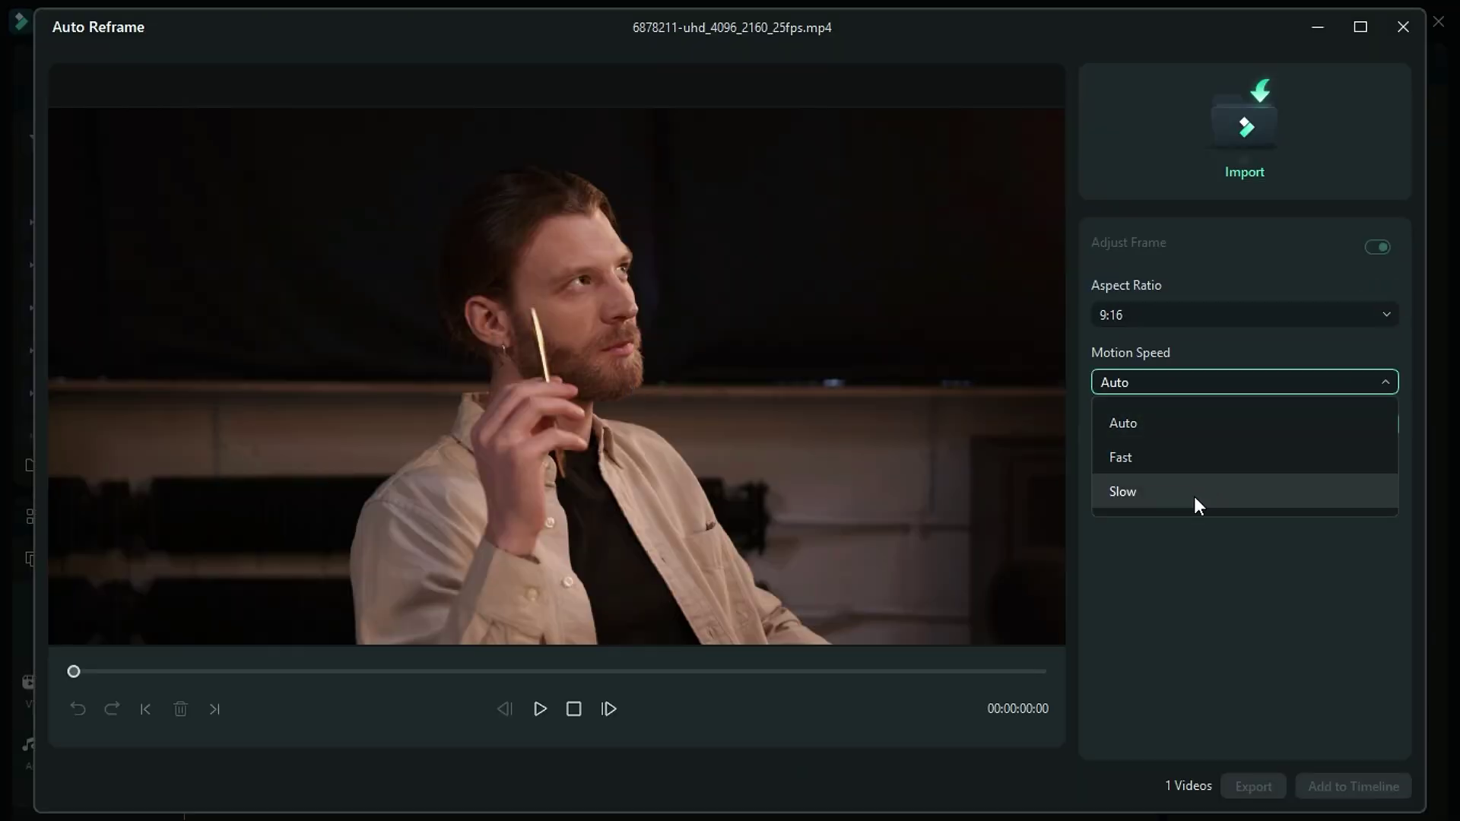
click(1194, 420)
click(1380, 425)
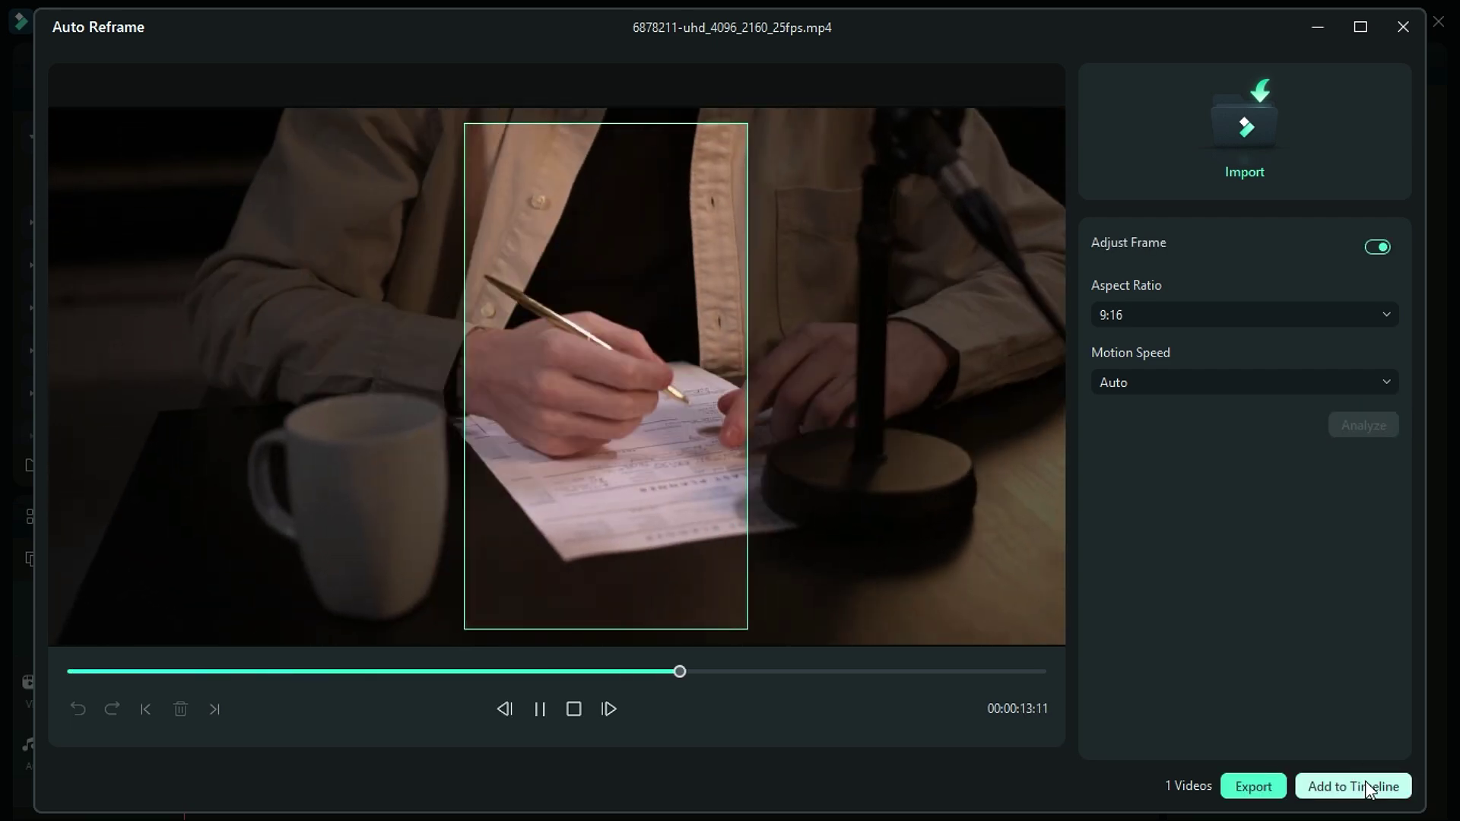
click(1366, 783)
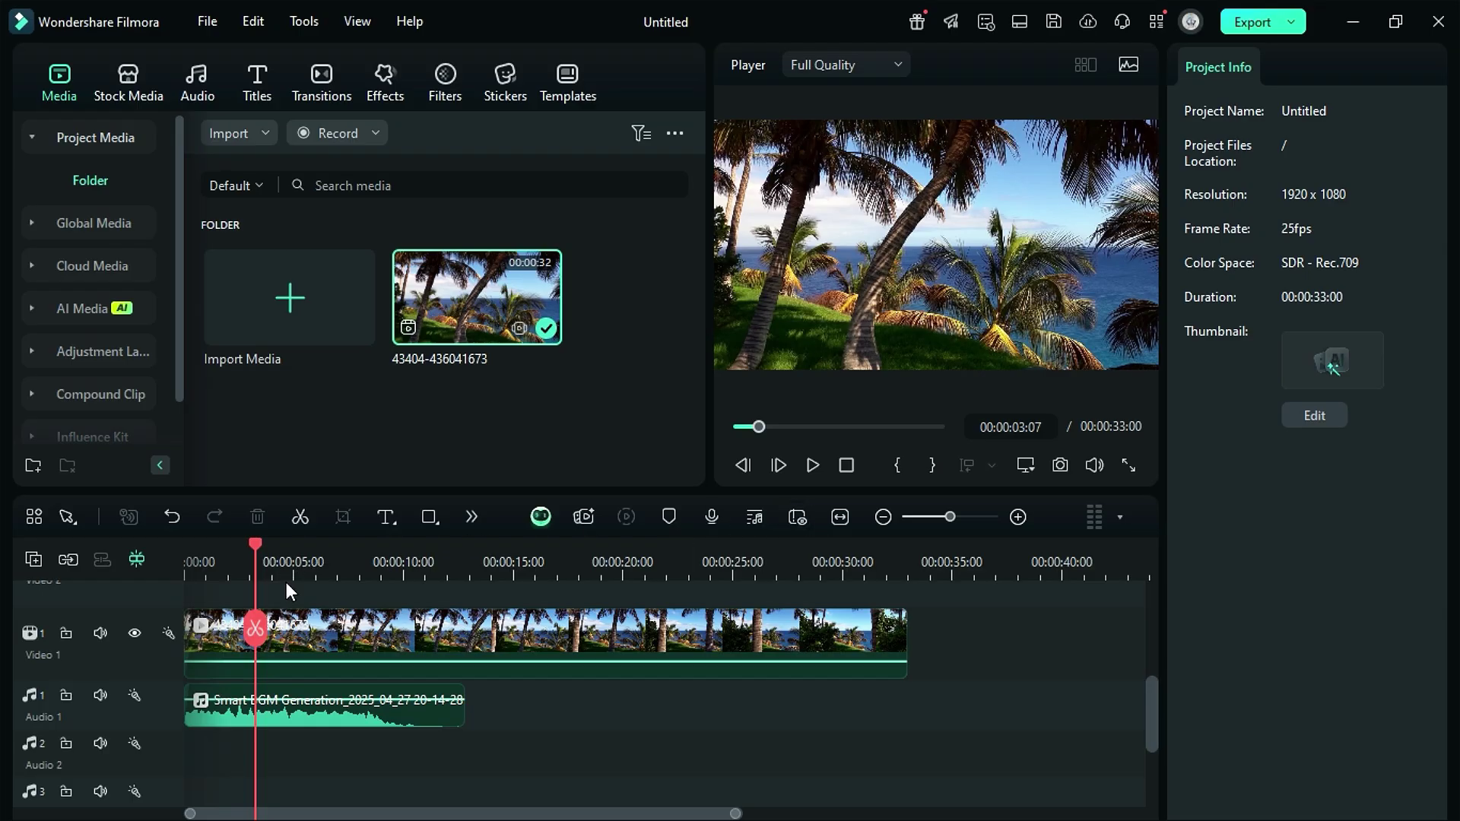
- Play the palm-tree video from about 00:00:04:23 to around 00:00:14:00
click(292, 576)
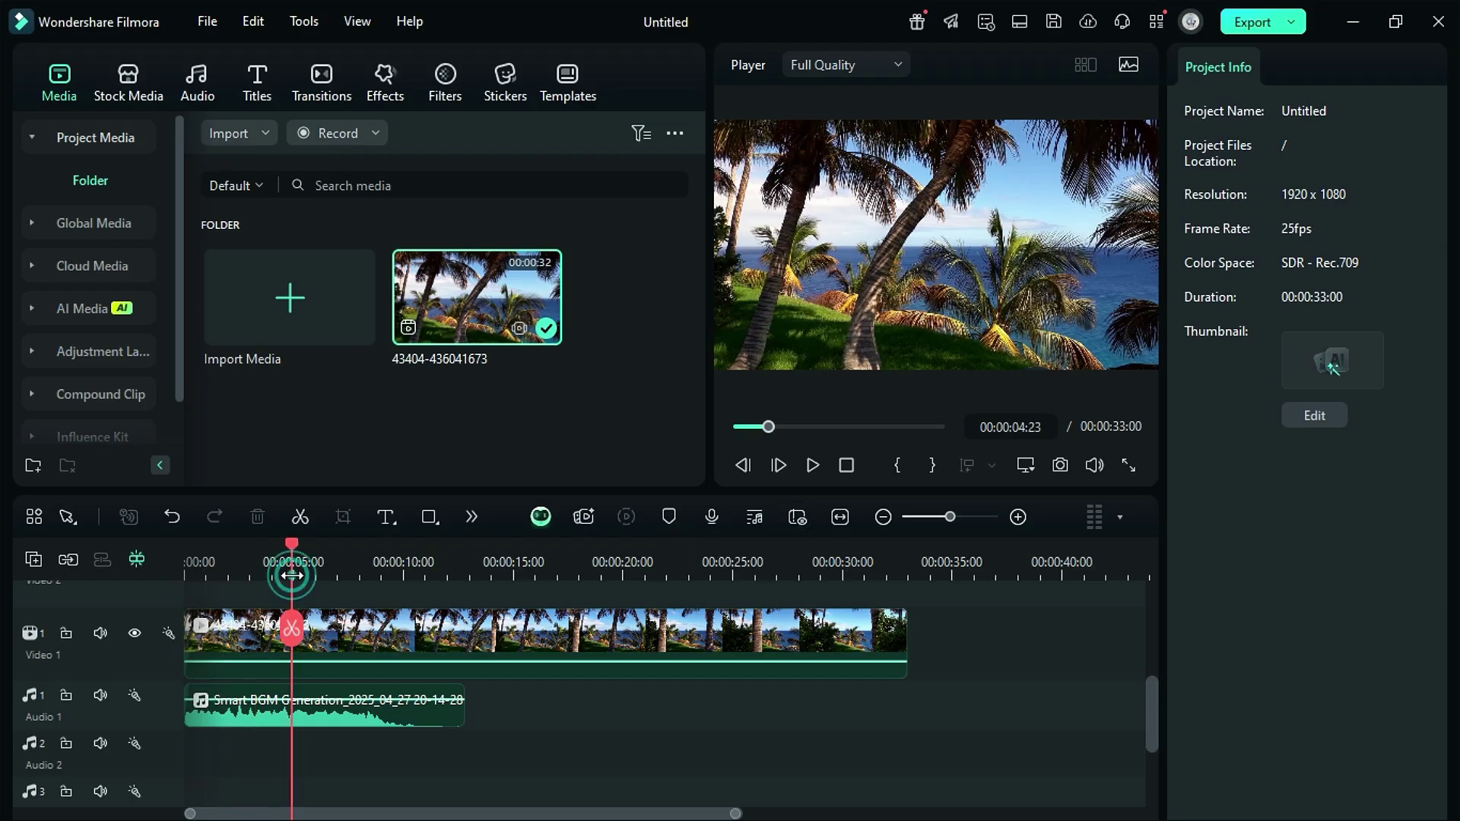
click(810, 465)
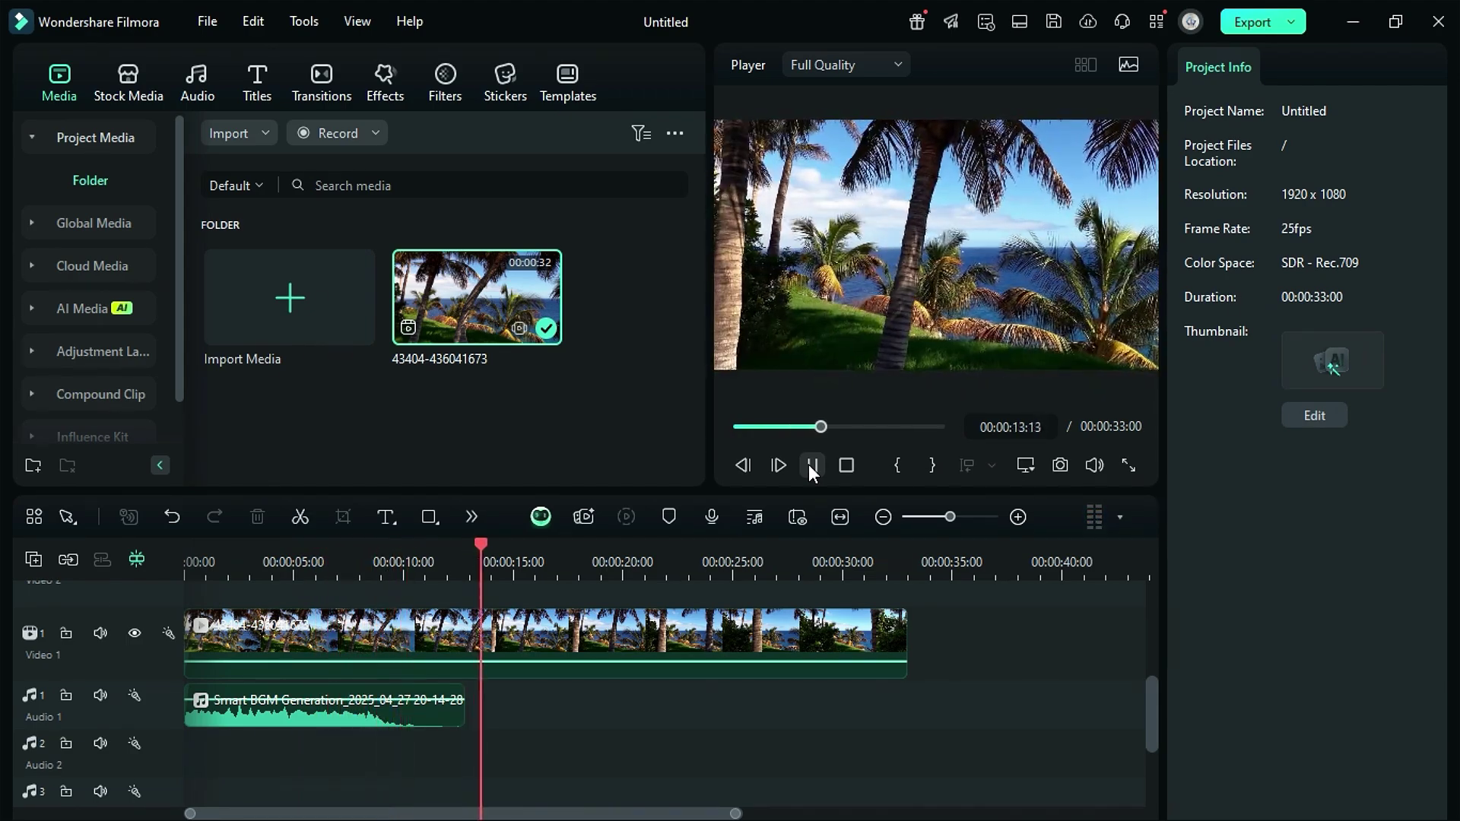
click(811, 465)
- Use Audio Stretch to lengthen the music clip so it ends at 00:00:30:16
click(471, 517)
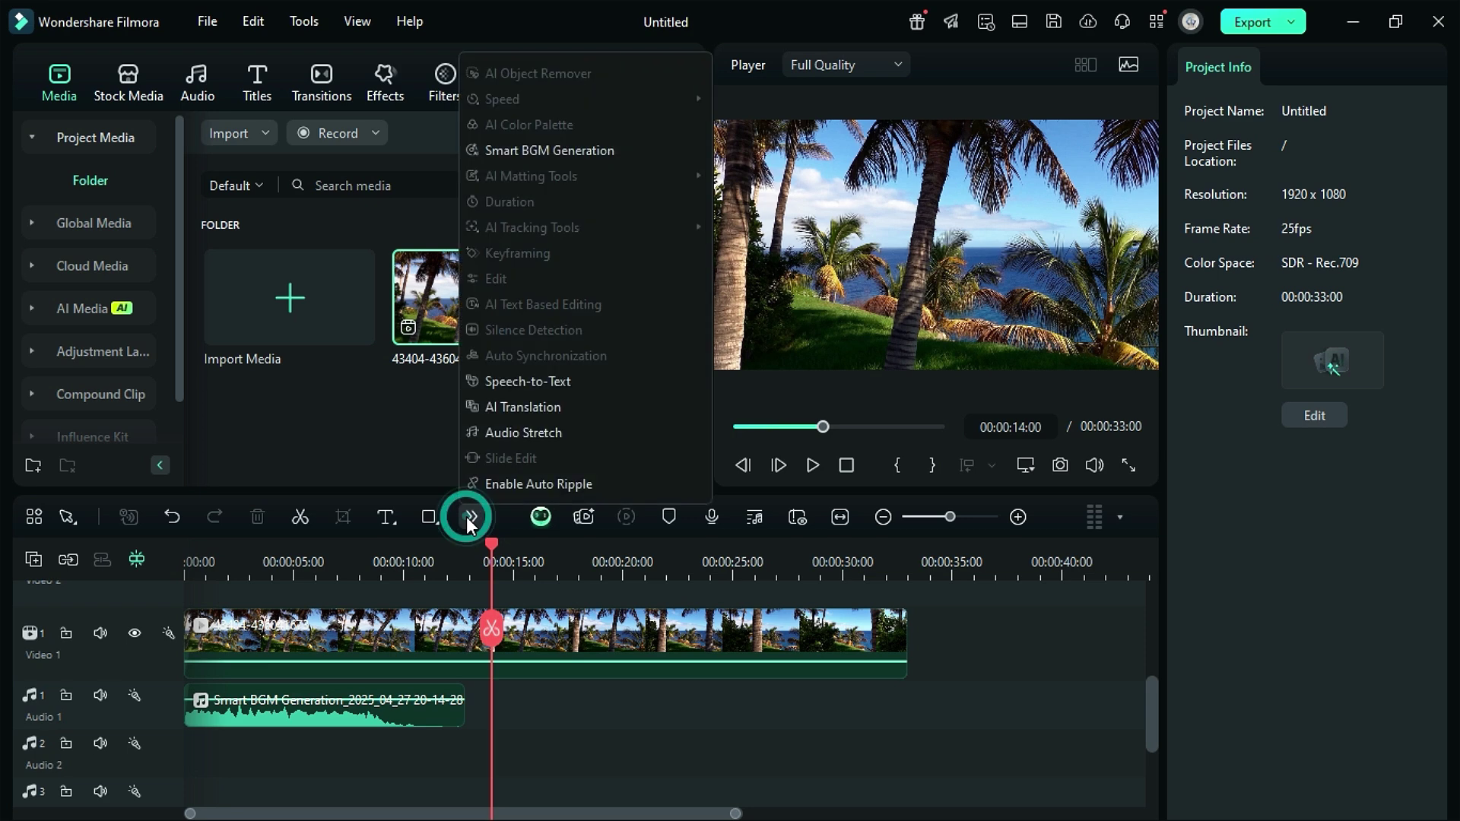
click(596, 432)
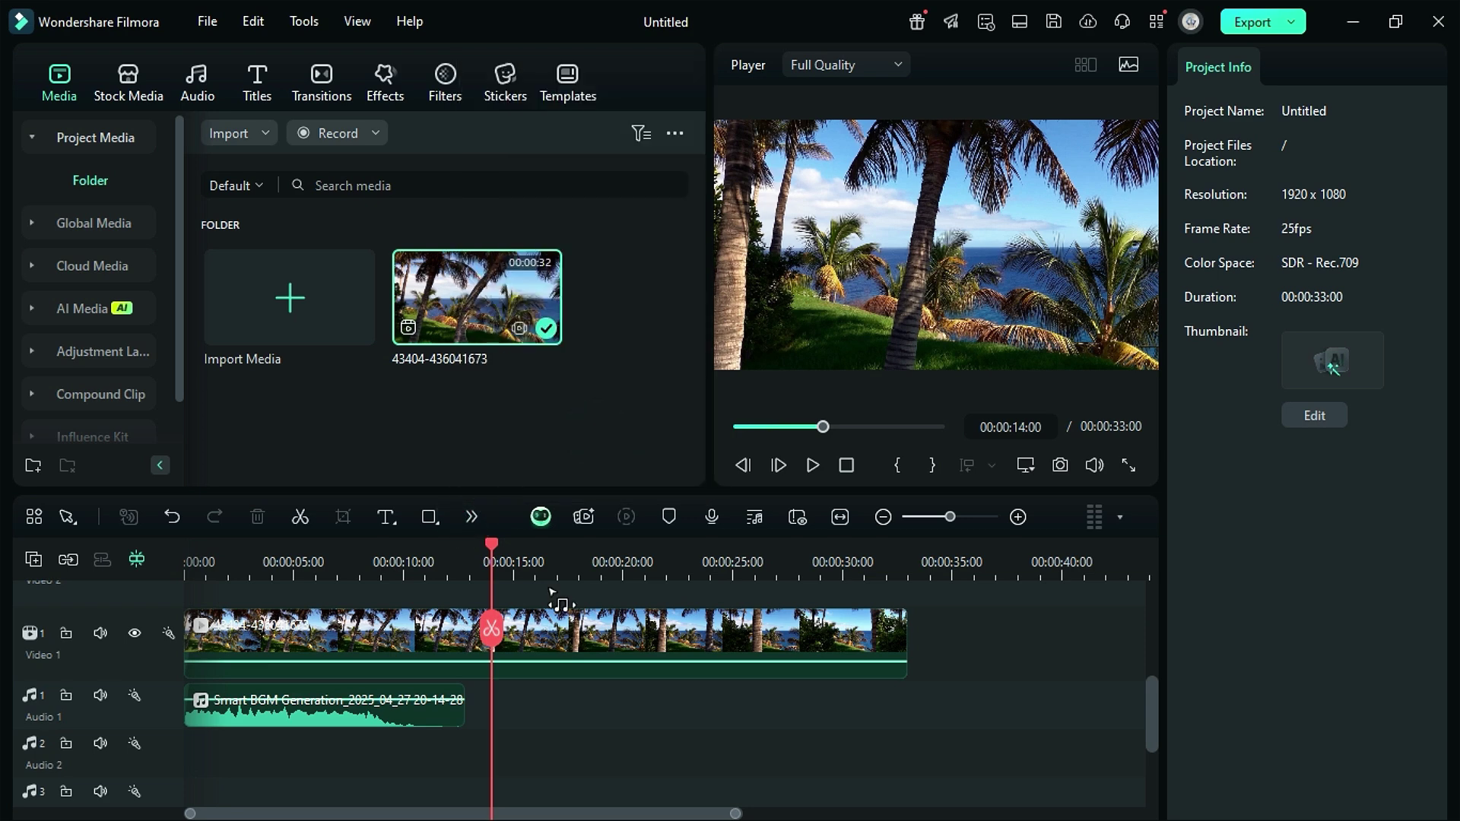
drag(461, 704, 906, 711)
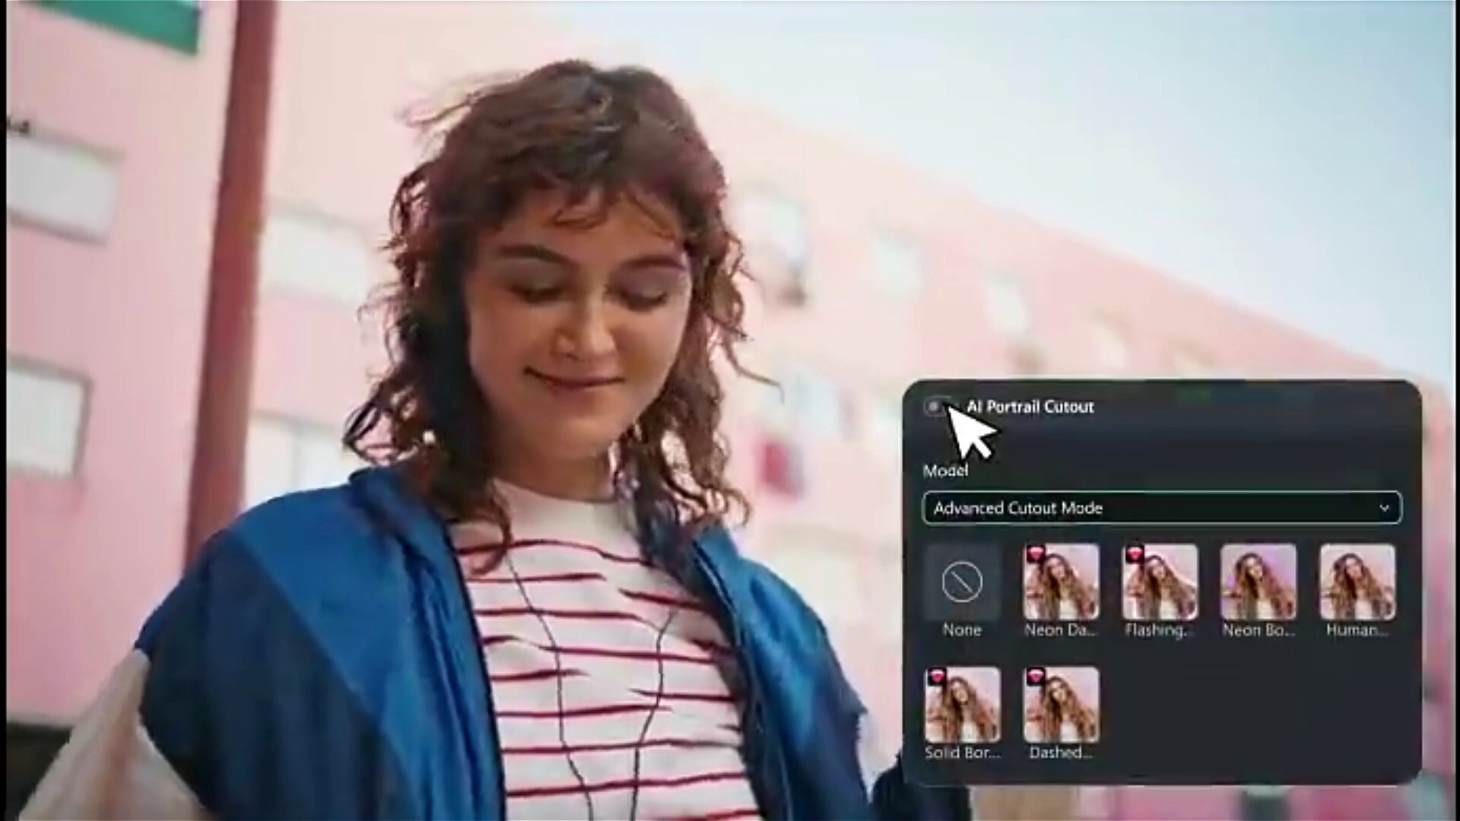
- Preview the slowed rainy walking clip, then bring the playhead back to the start
click(943, 406)
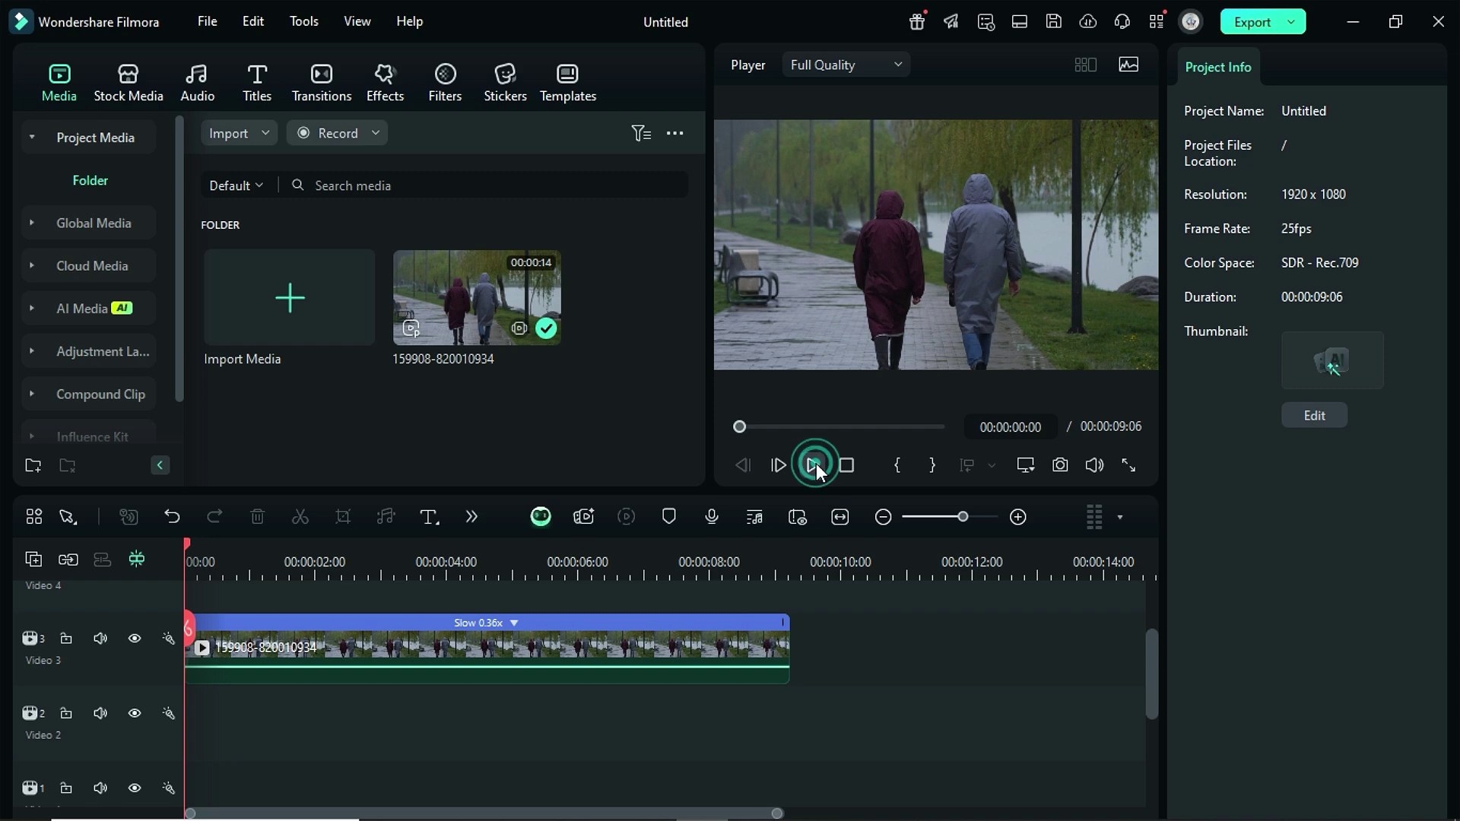
click(814, 464)
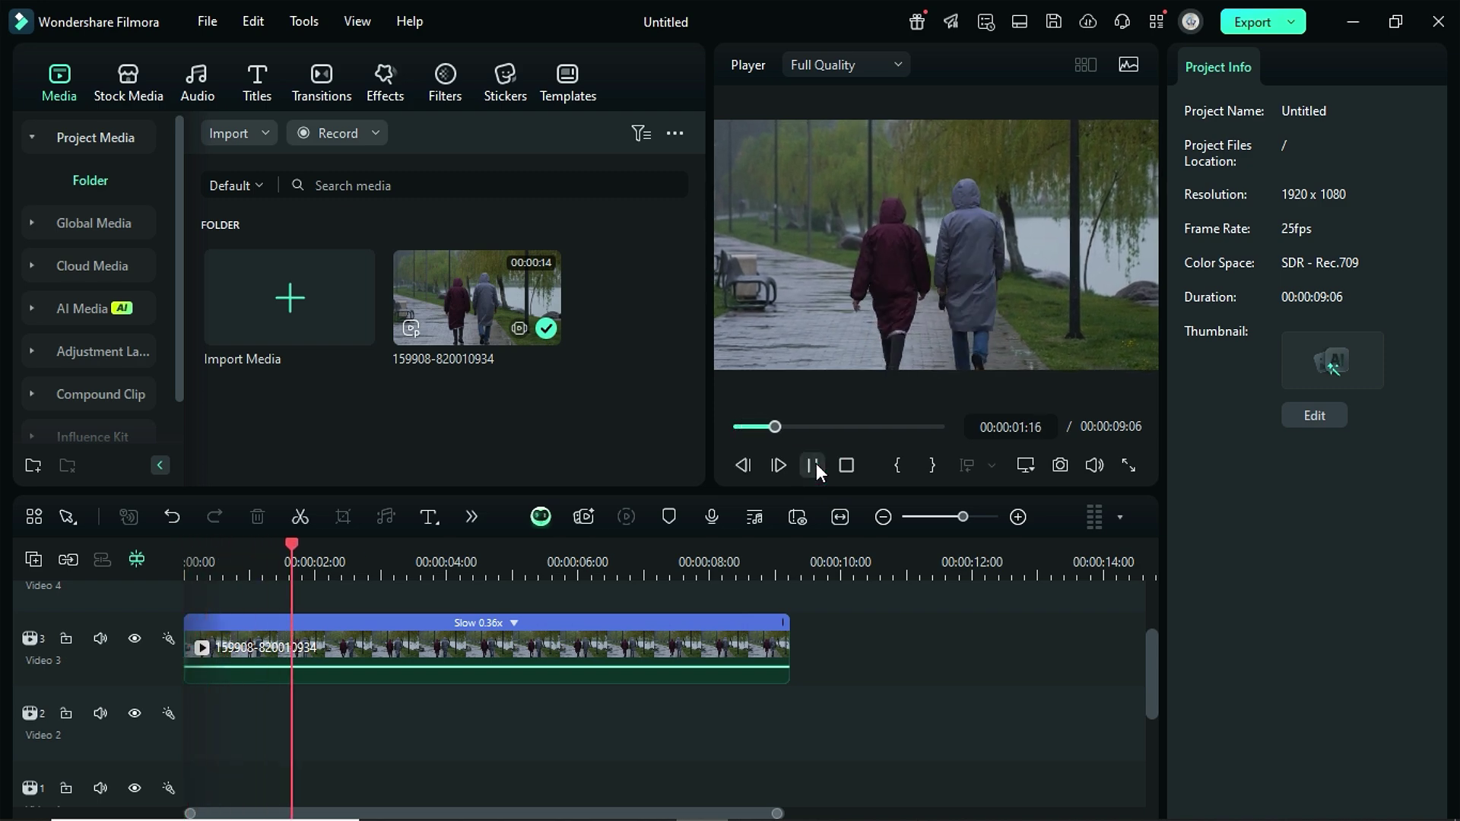
click(445, 546)
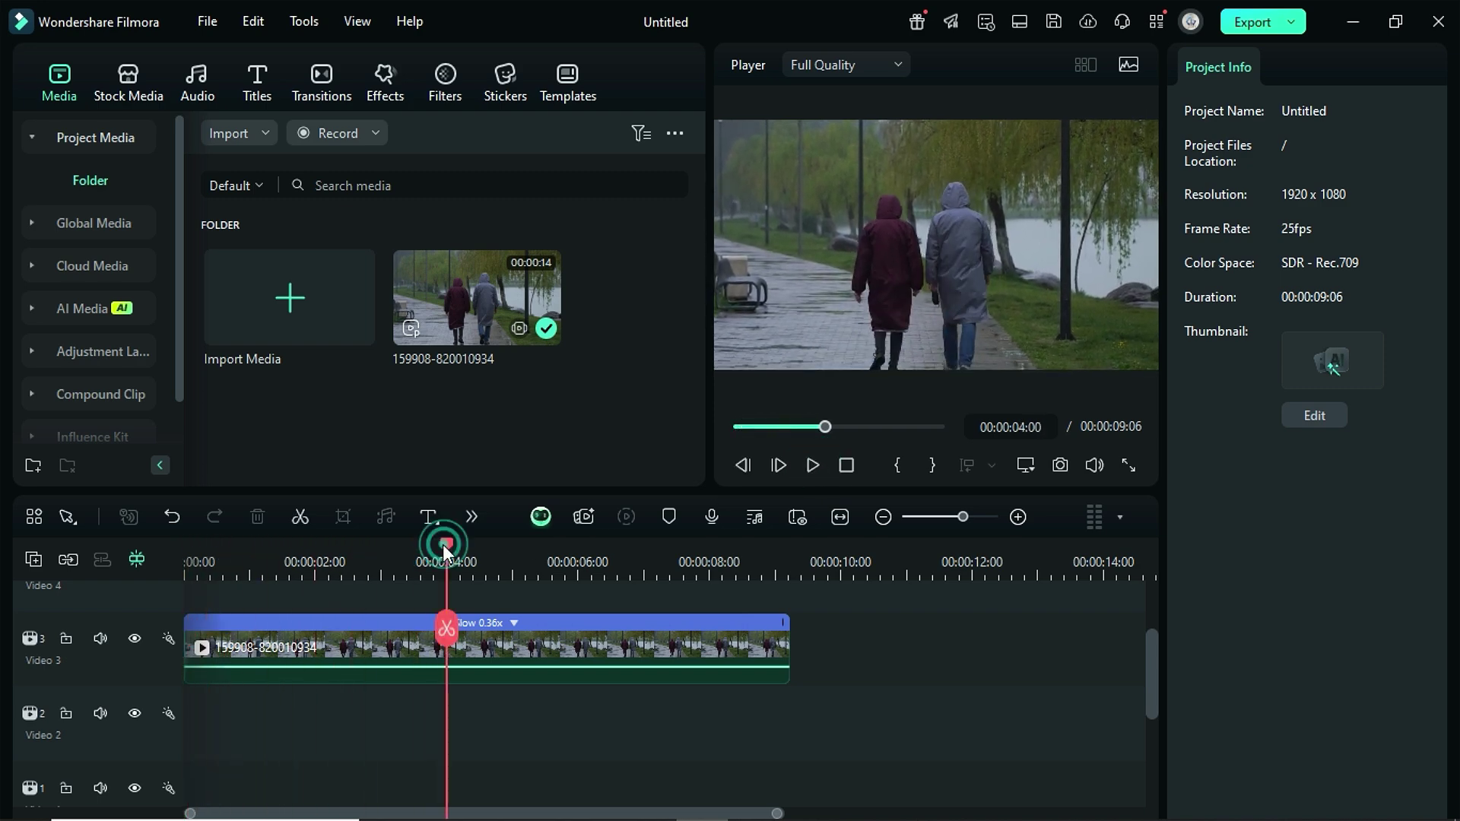
drag(445, 546, 190, 592)
- Turn on AI Portrait Cutout for the walking clip and play the background-free result
click(335, 669)
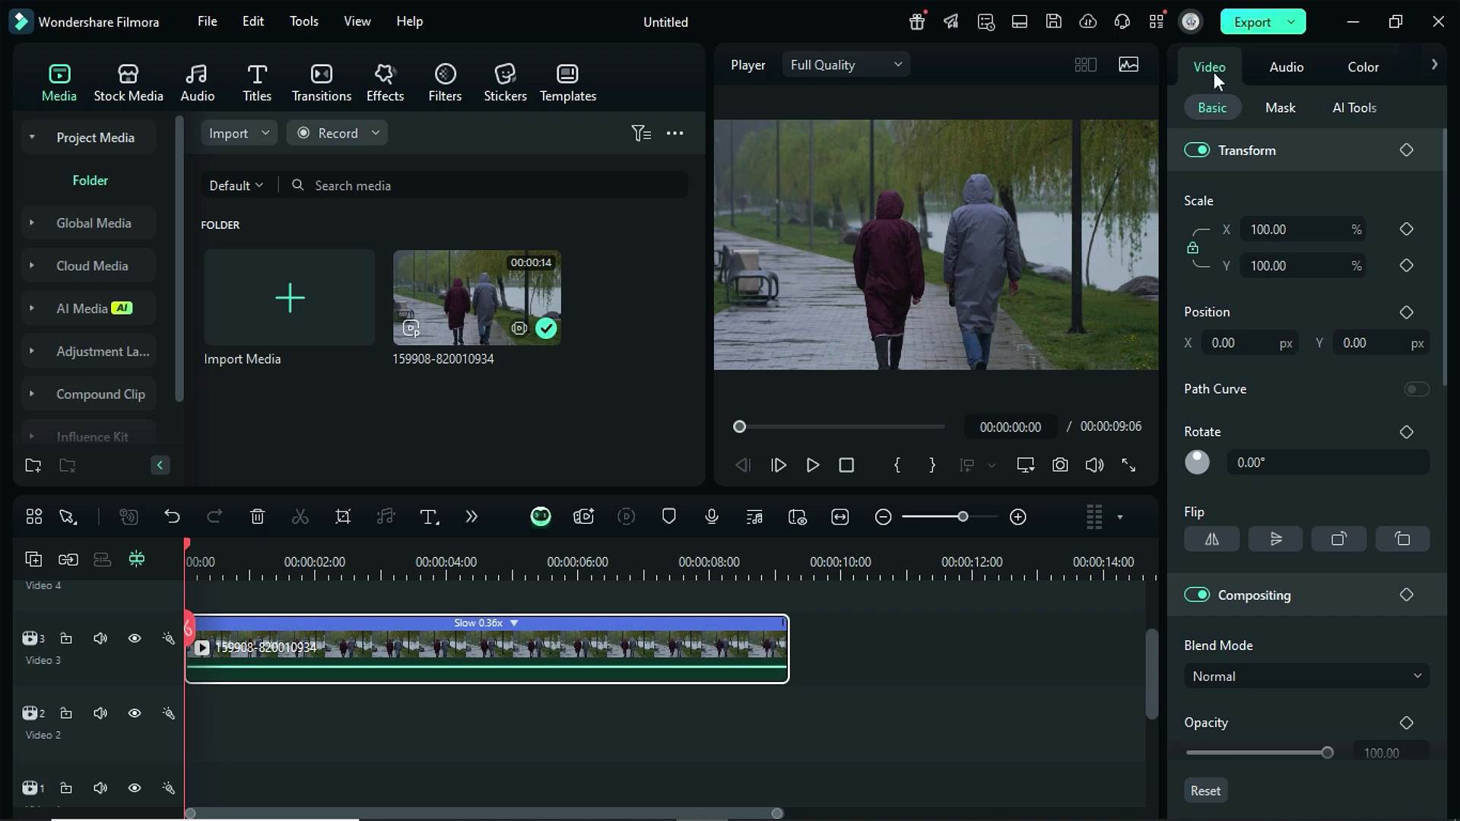
click(1355, 107)
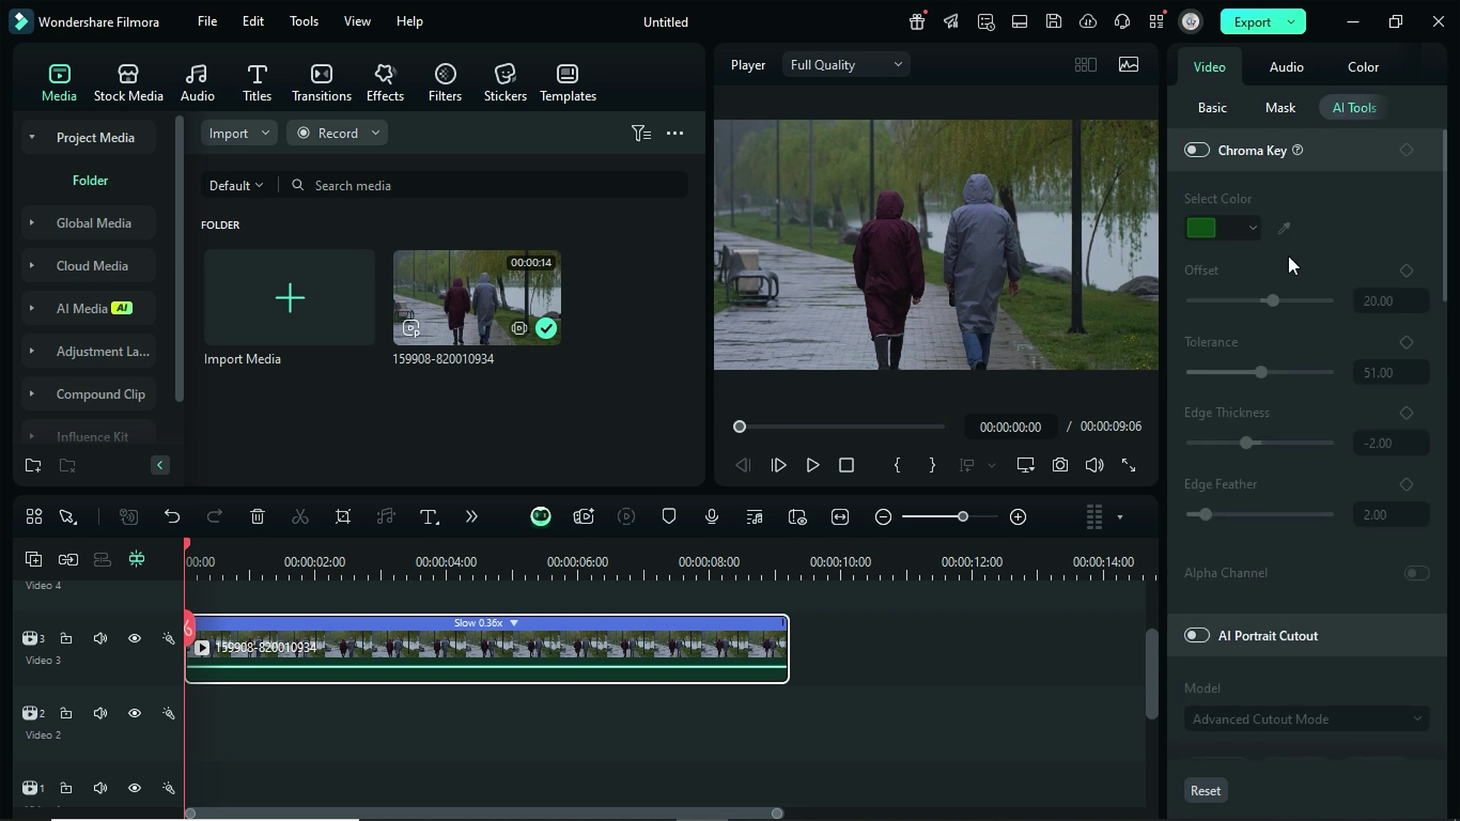
scroll(1288, 256, down, 5)
click(1198, 307)
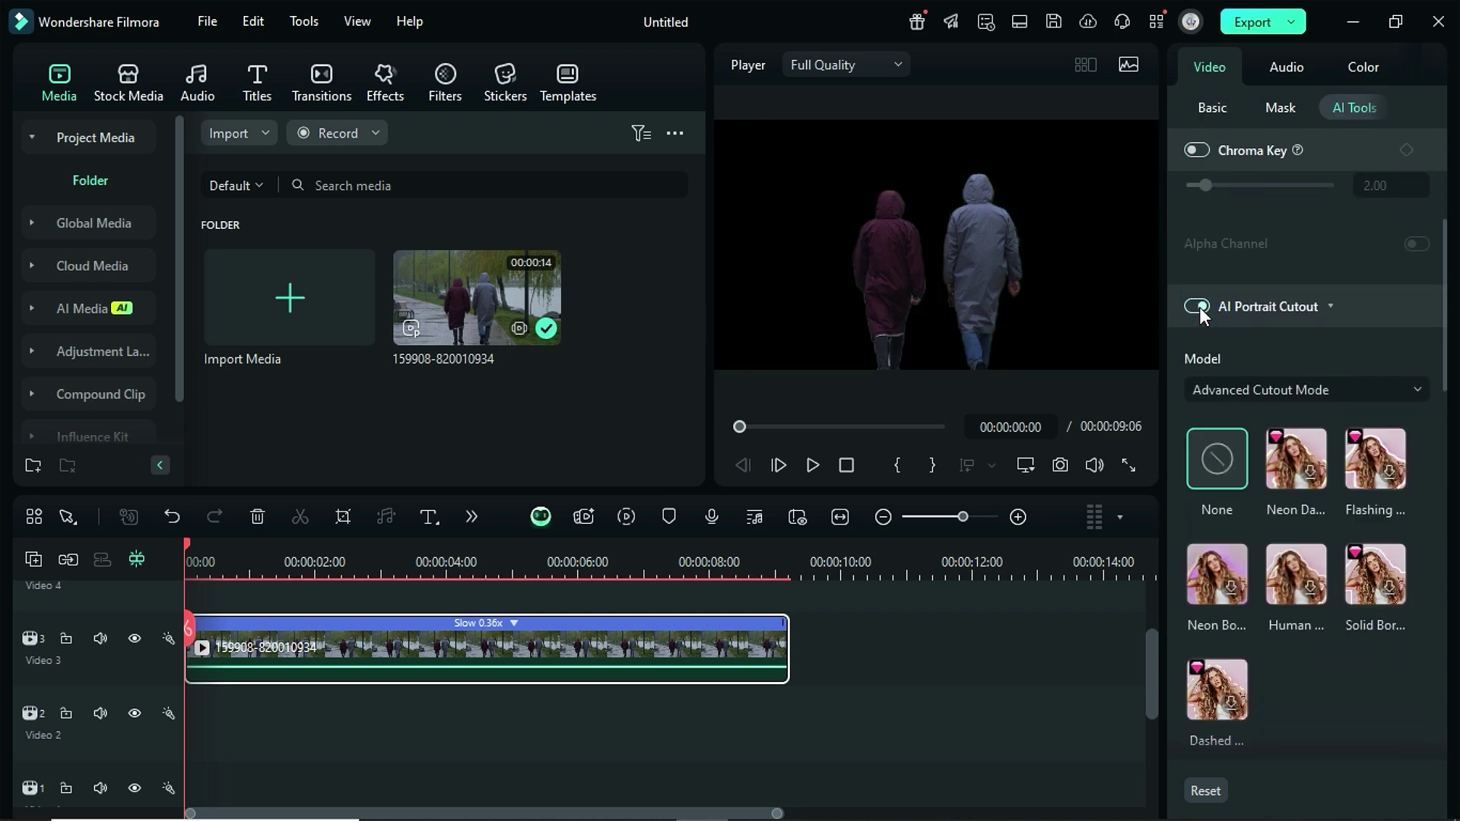
click(813, 465)
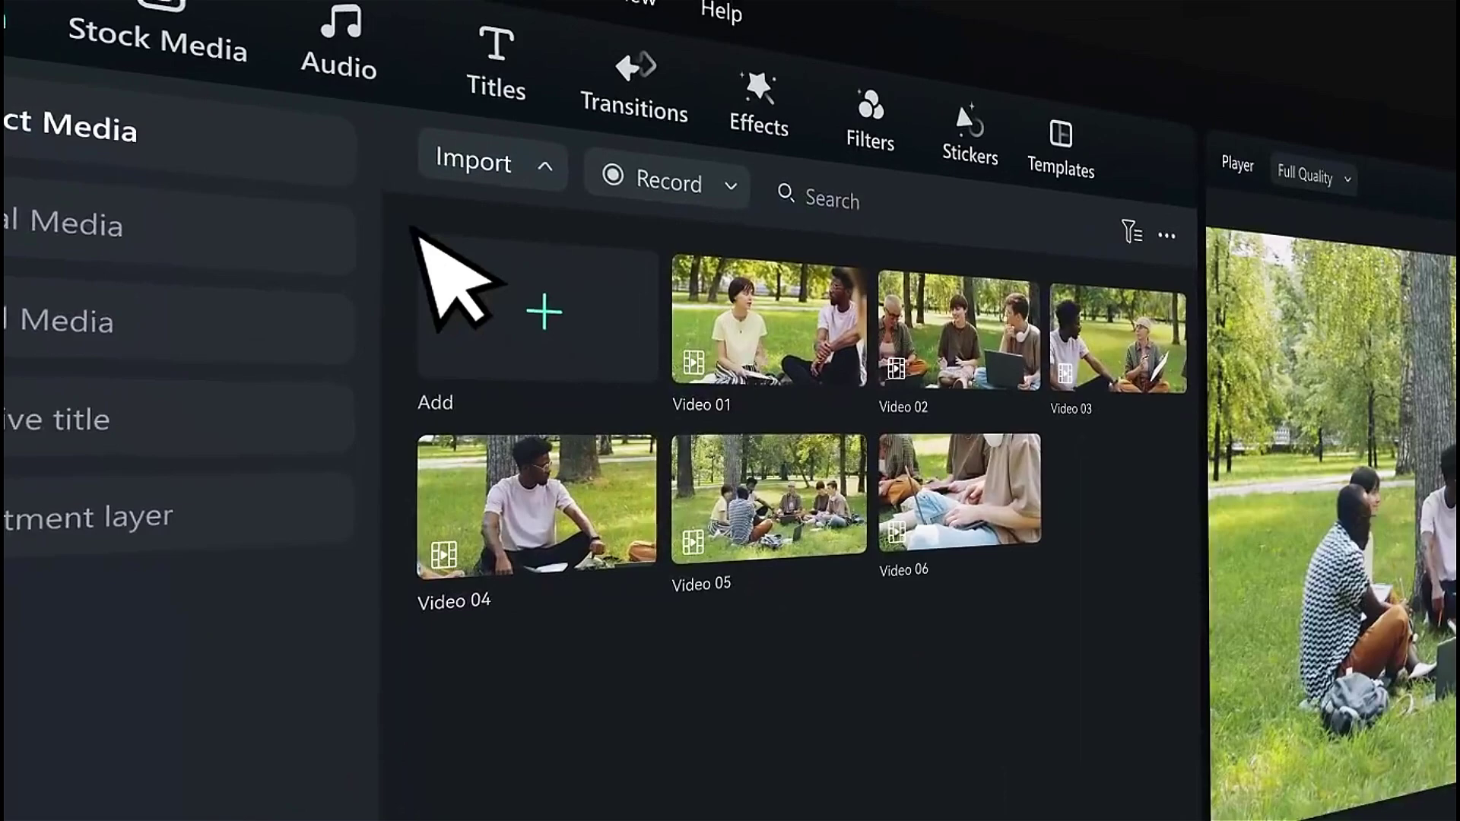
- Select the six park videos and create a multi-camera clip named 'My Video'
drag(414, 225, 1204, 600)
drag(876, 511, 867, 502)
right_click(730, 335)
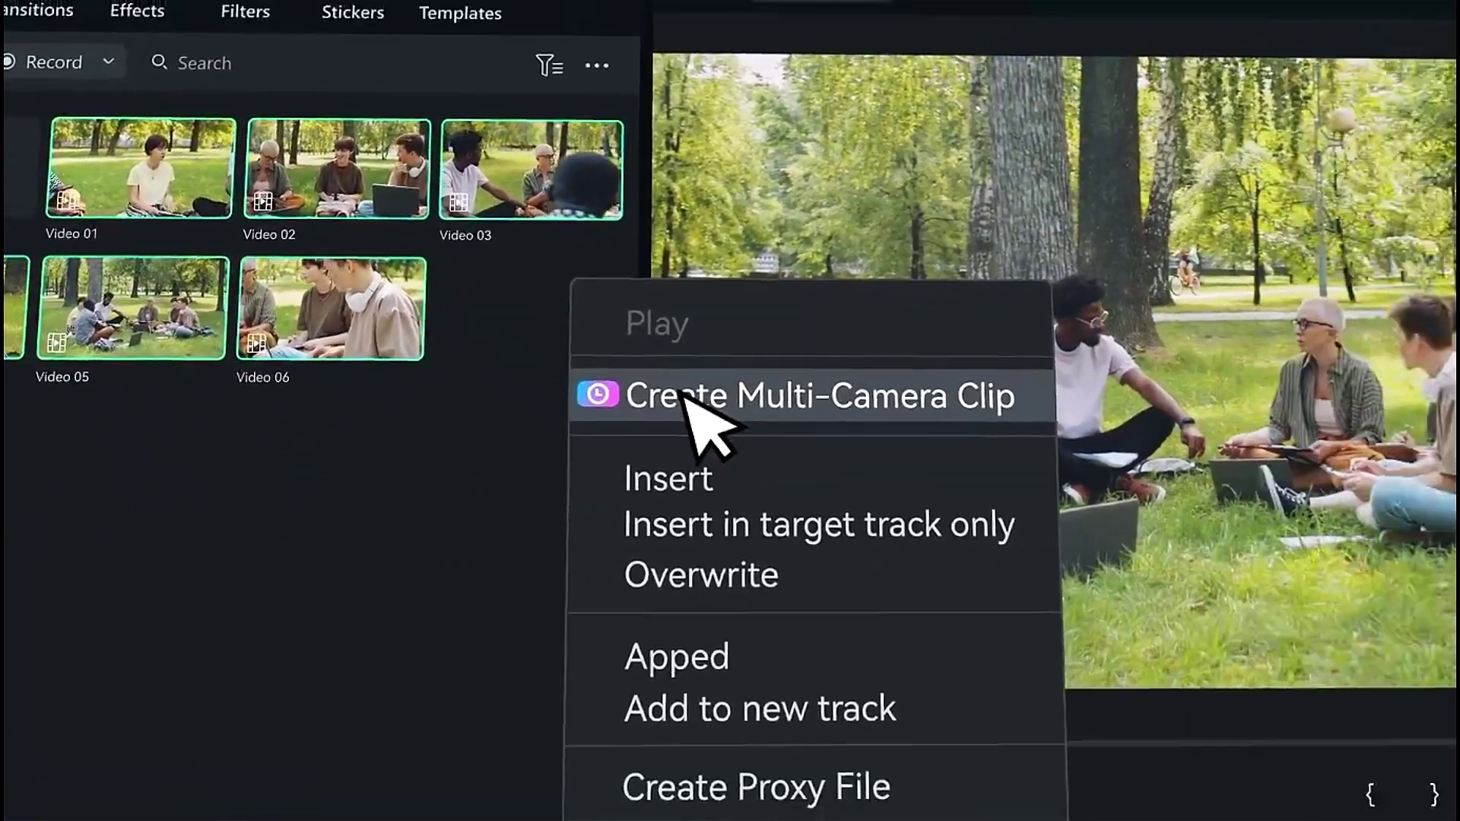
click(688, 396)
text(My Video)
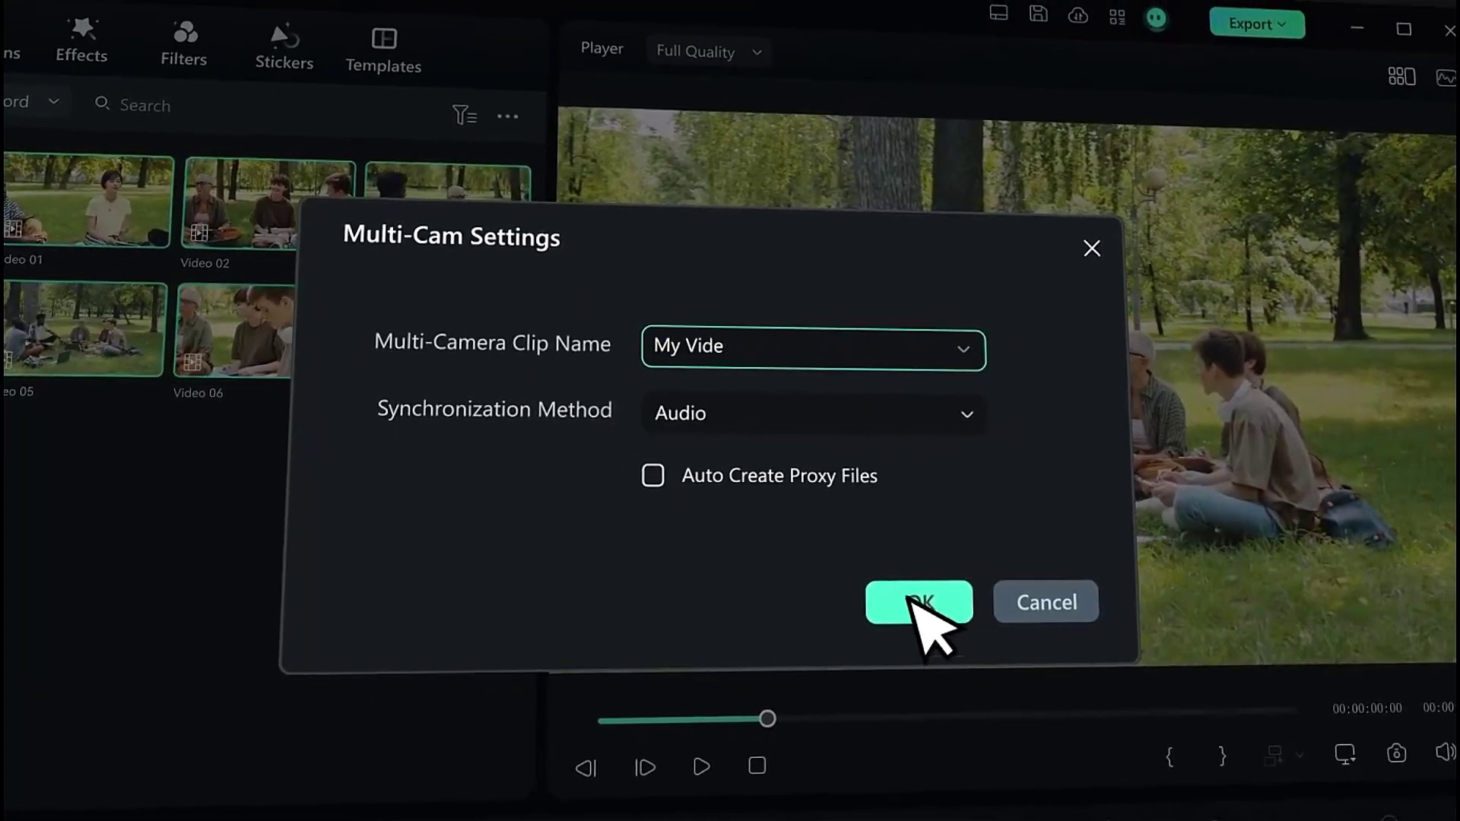
click(935, 605)
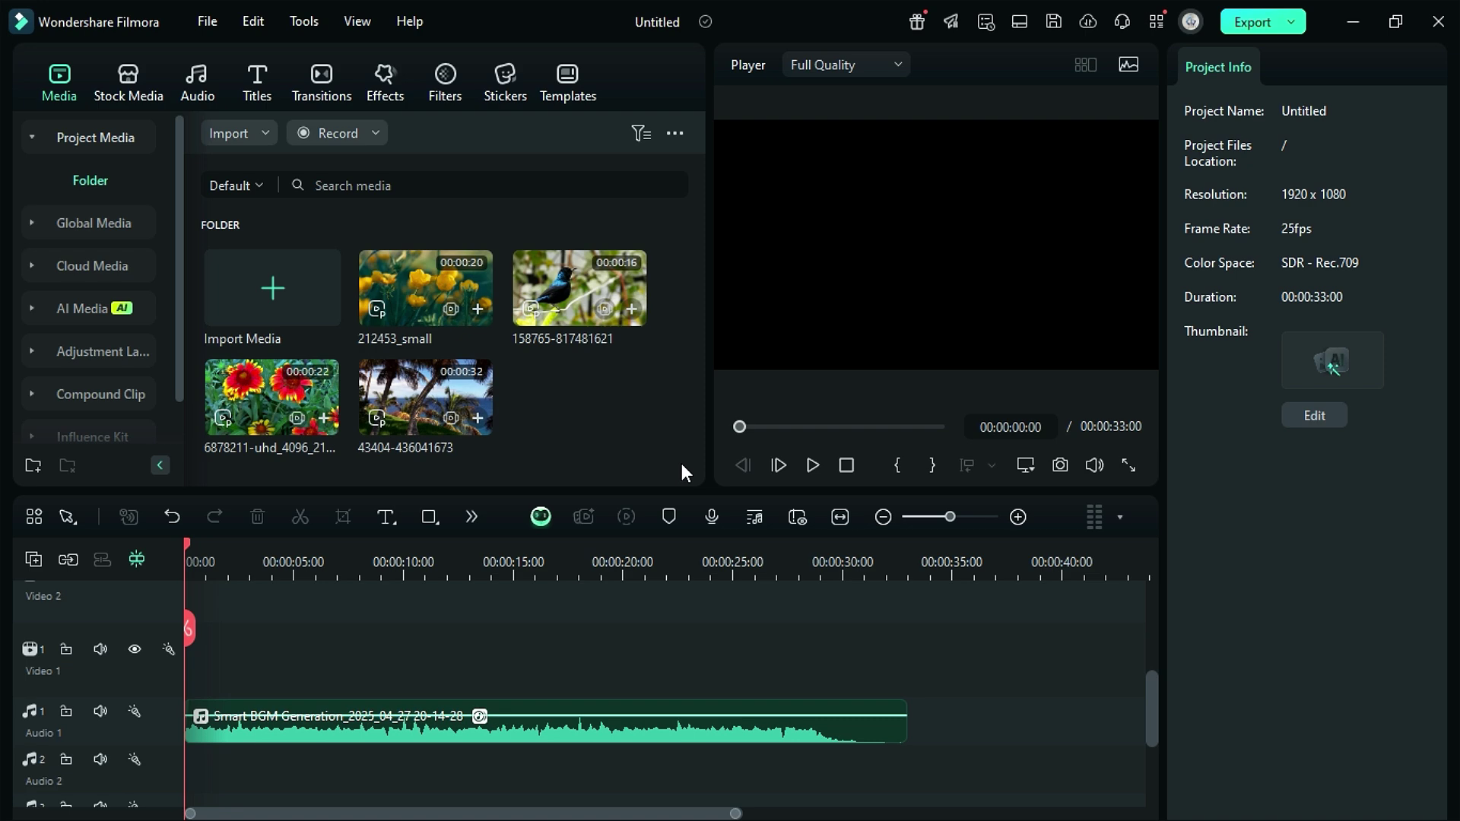
drag(681, 463, 254, 255)
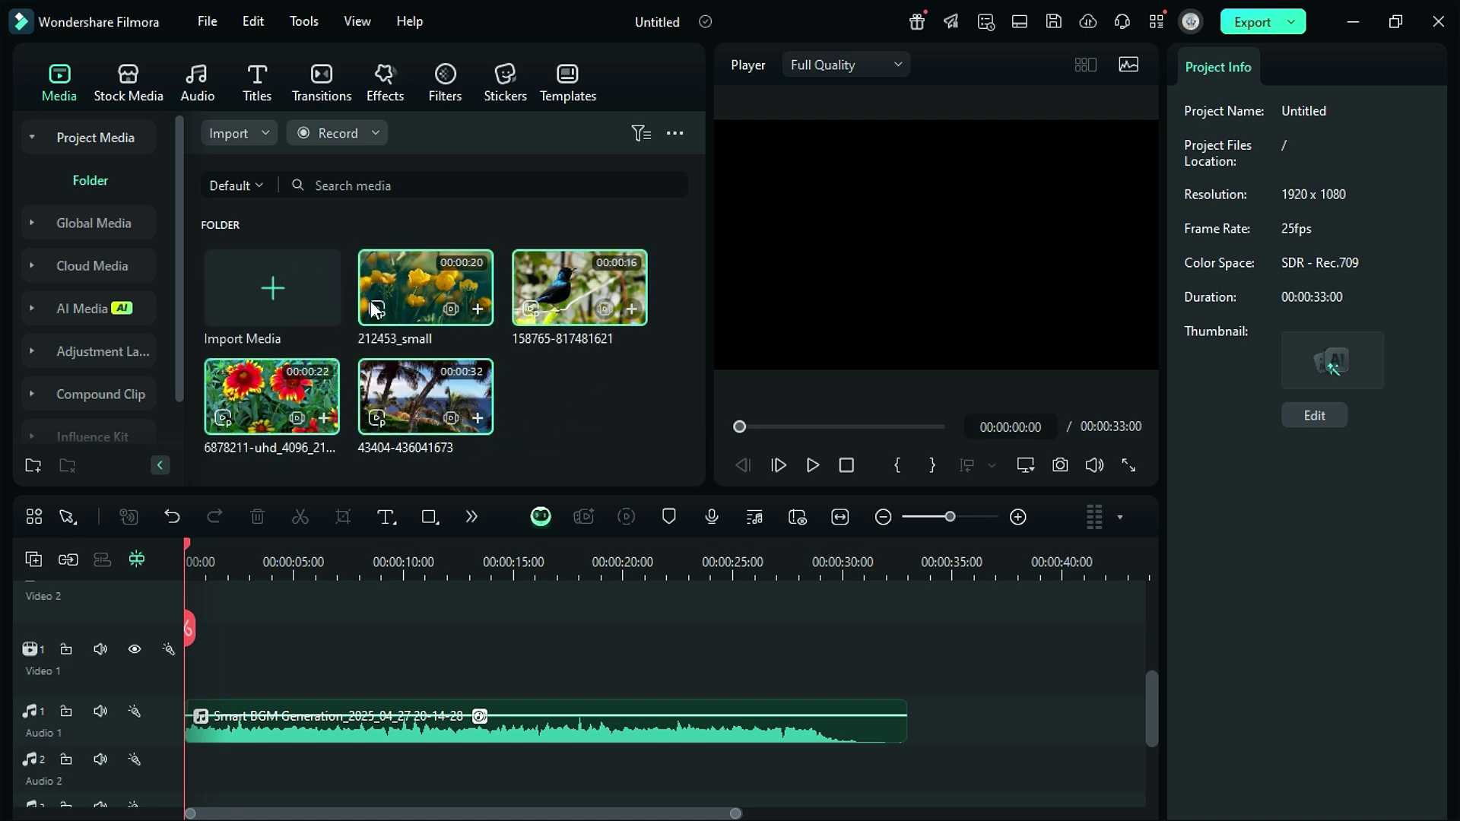
- Create Multi-Camera Clip 1 from the four selected clips and show all camera angles
right_click(404, 302)
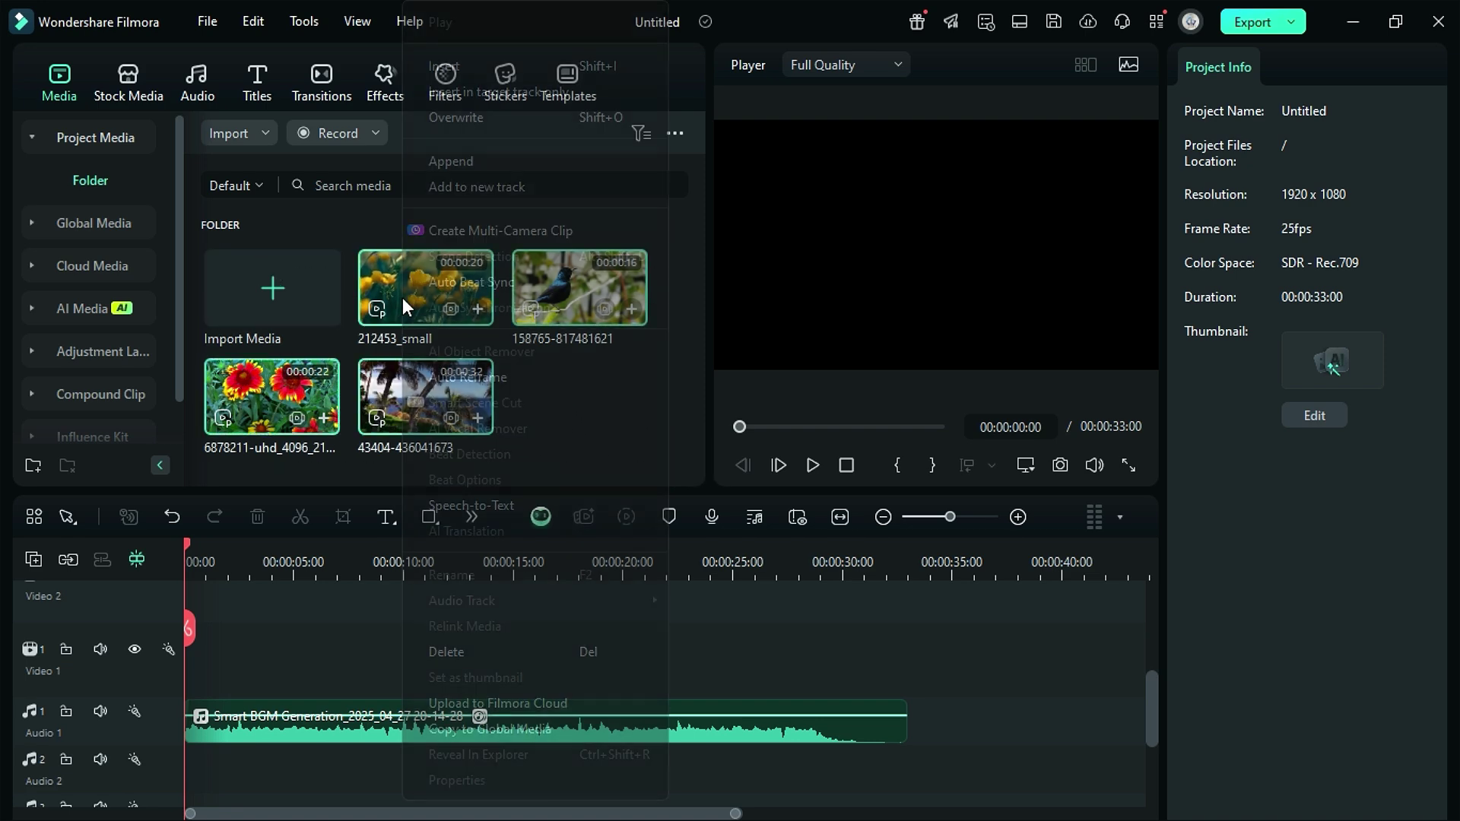
click(587, 229)
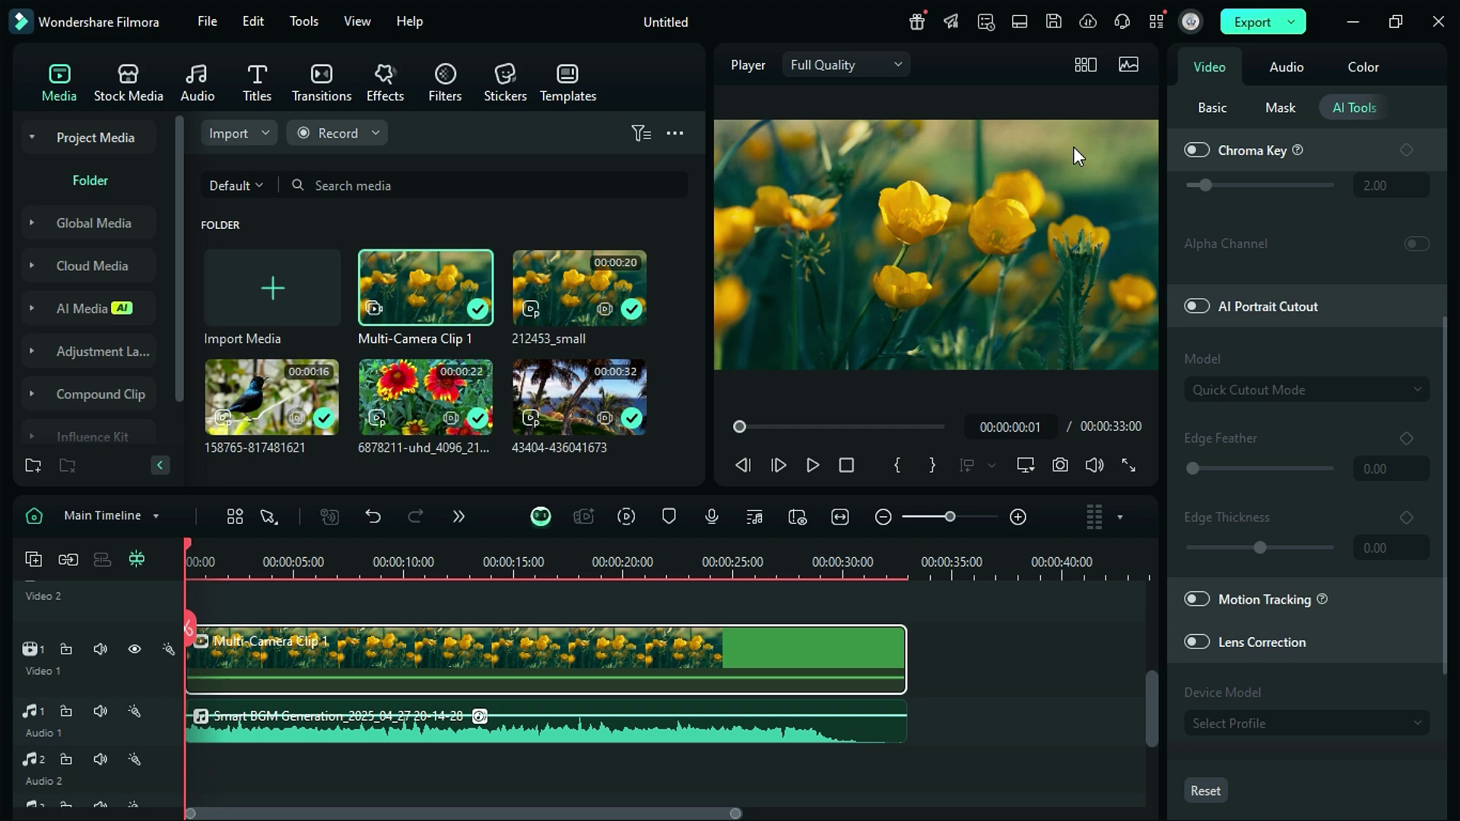
click(1085, 65)
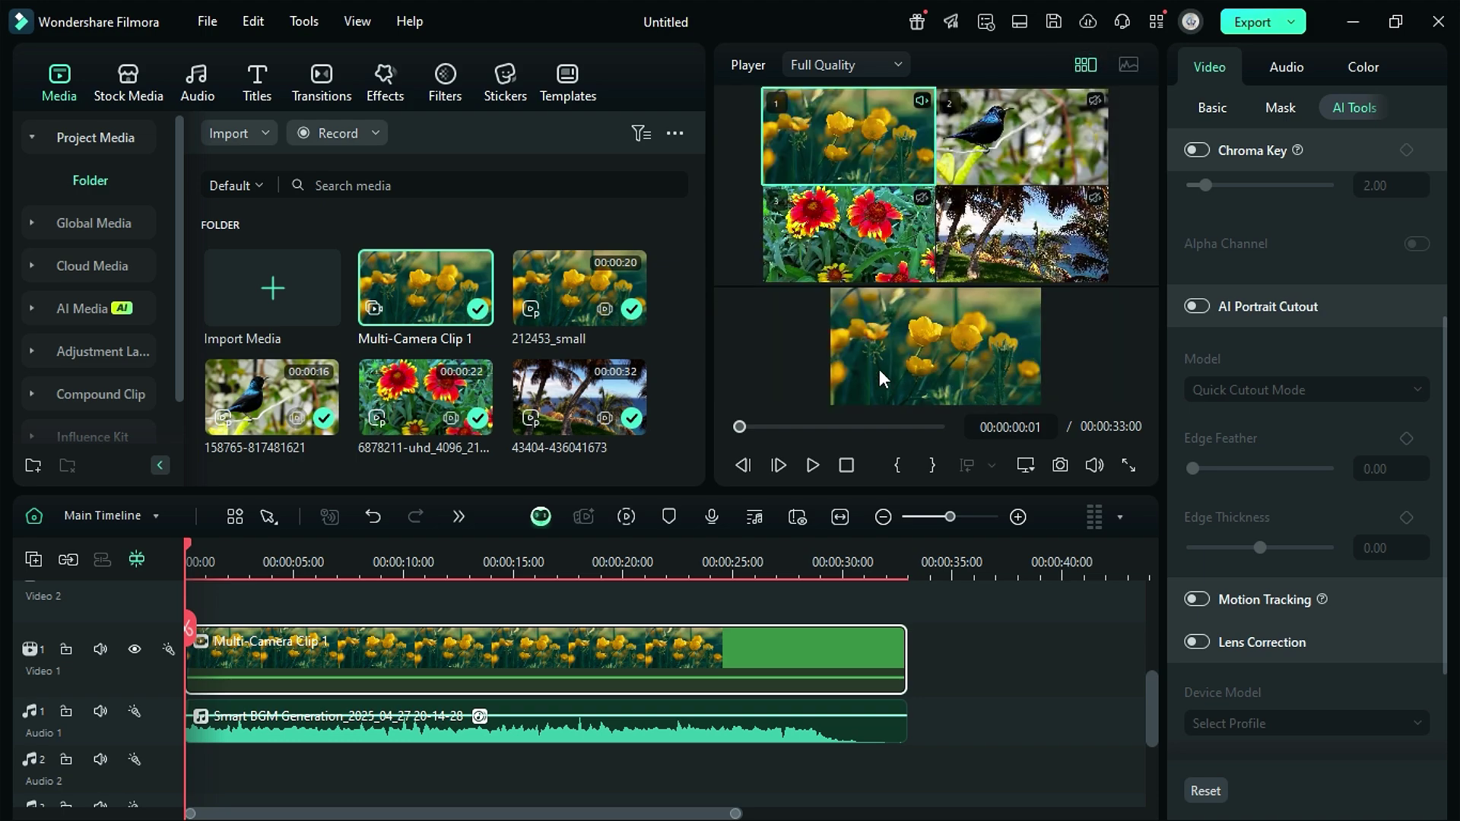
- During playback, cut to the bird, red flowers and palm trees angles, then review the edit
click(812, 465)
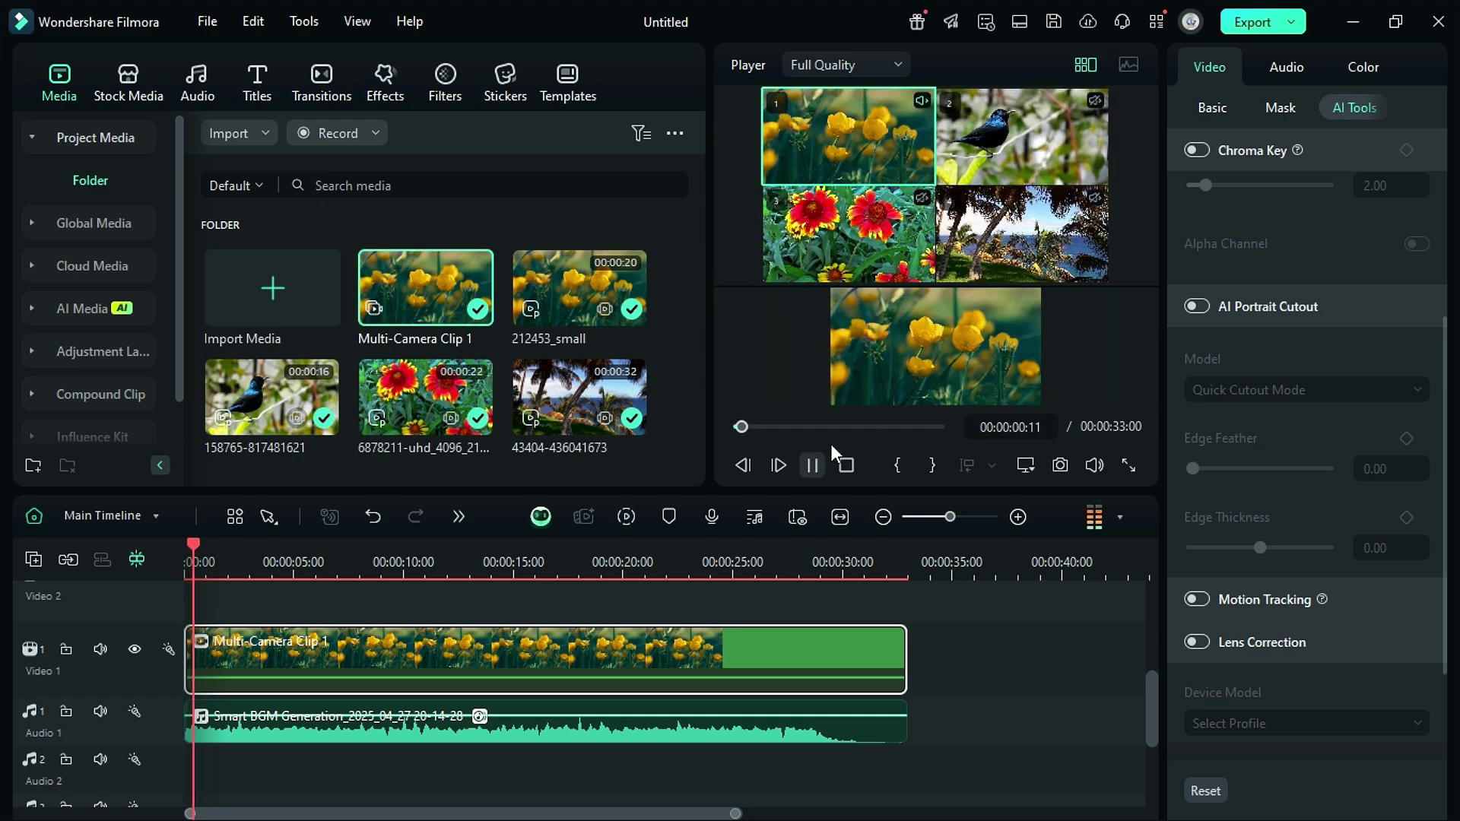
click(1033, 145)
click(924, 228)
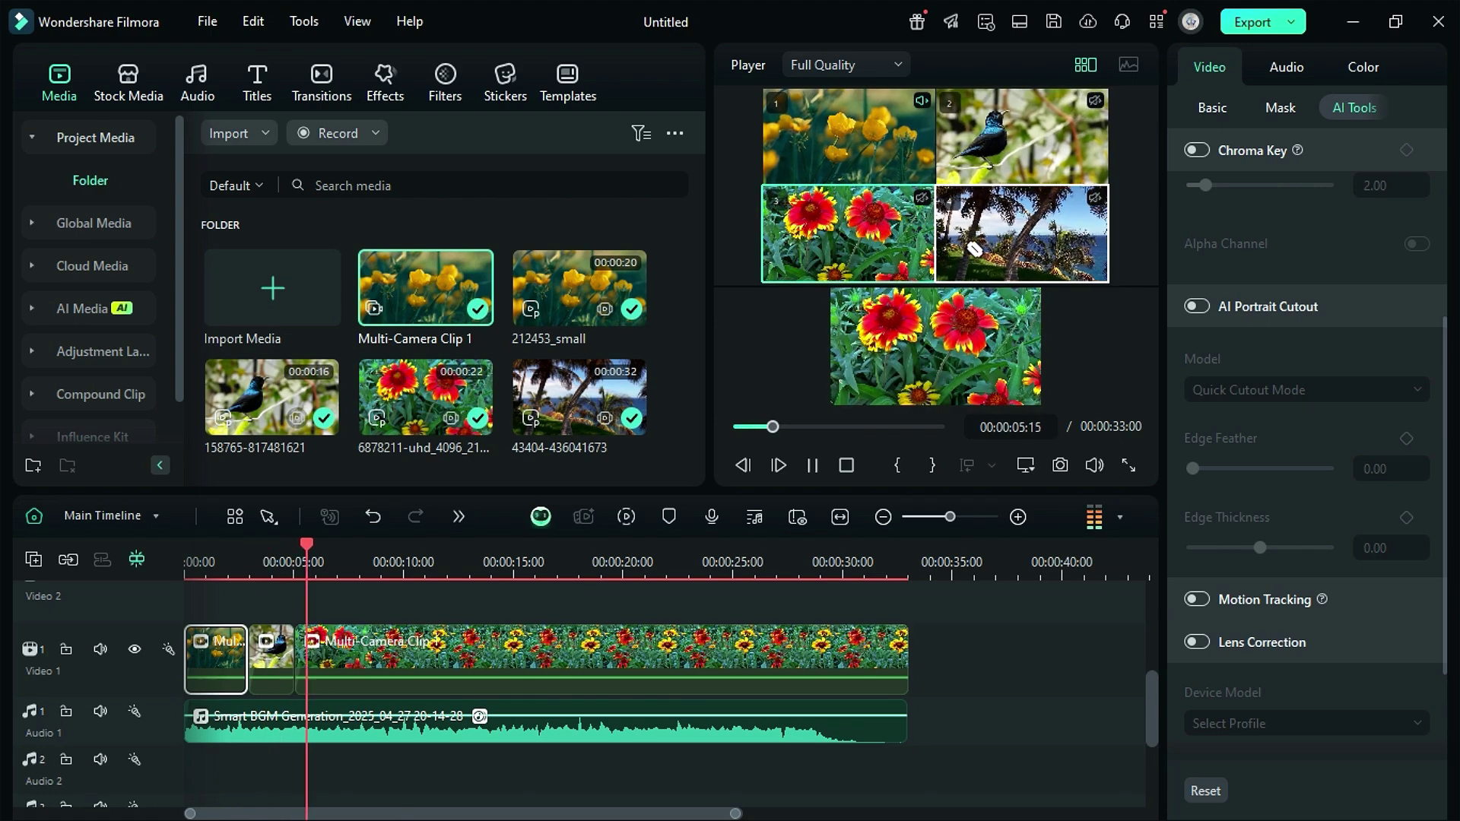
click(951, 229)
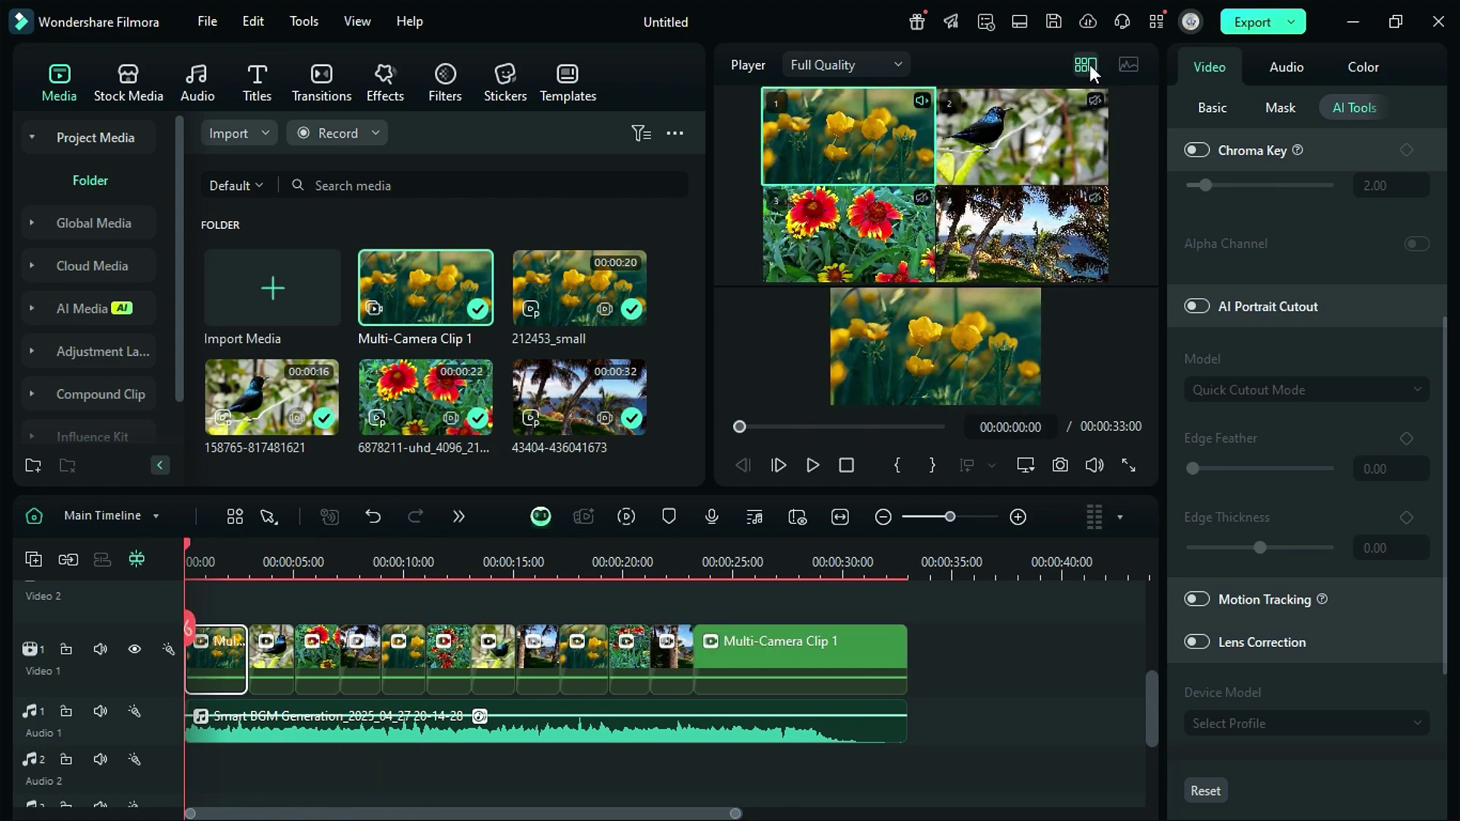
click(1087, 67)
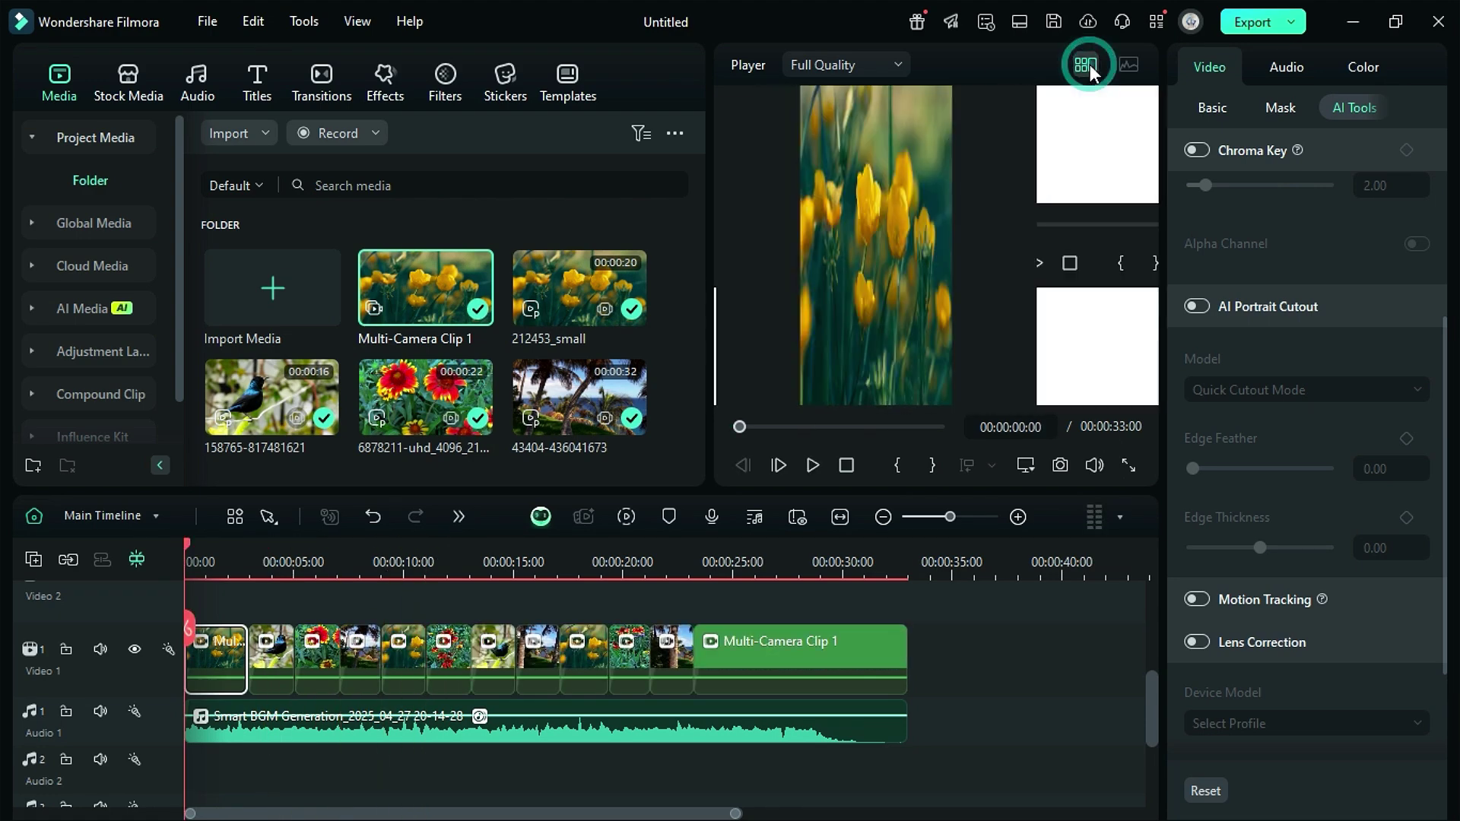
click(813, 466)
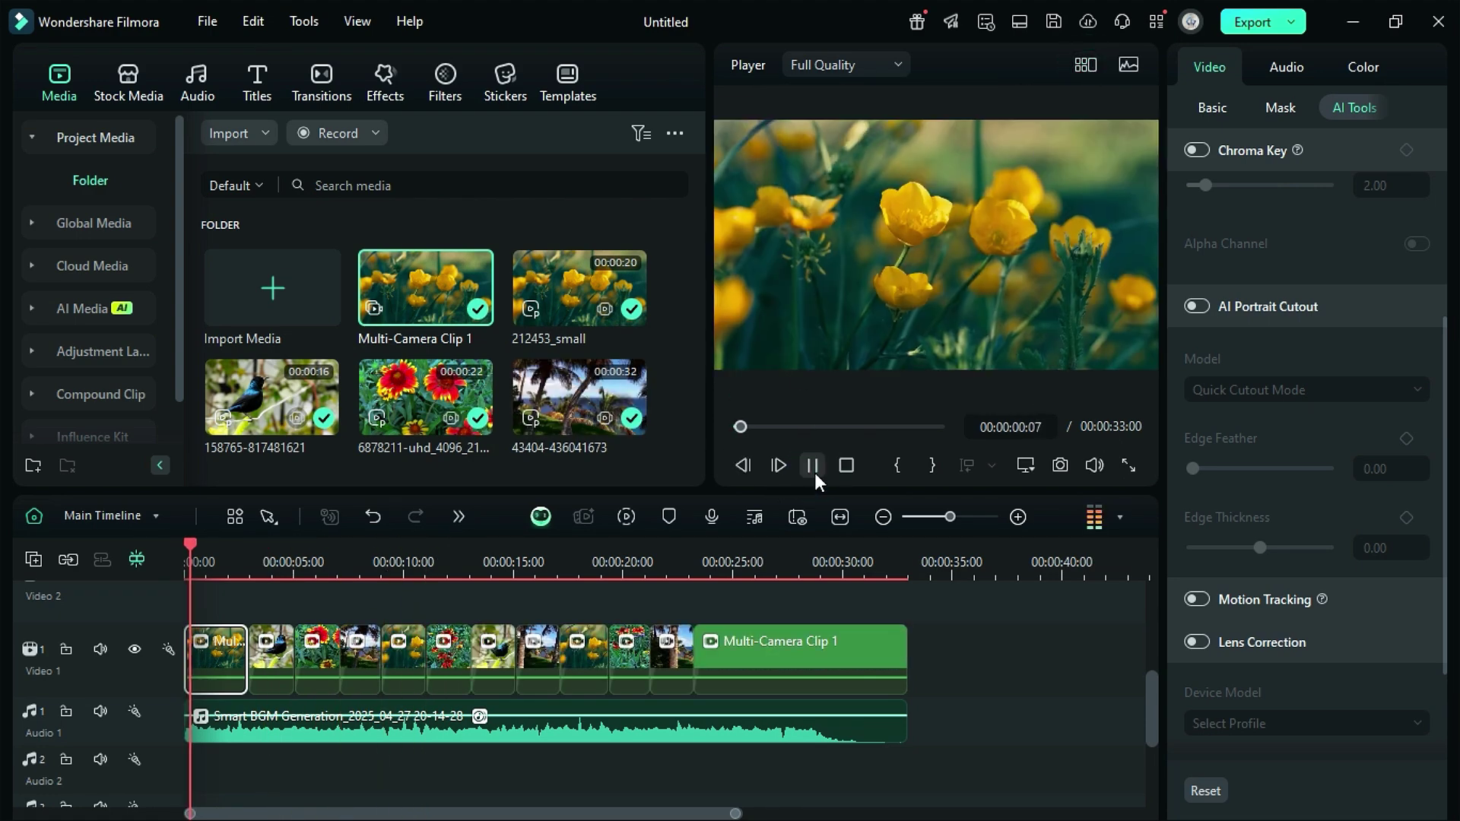